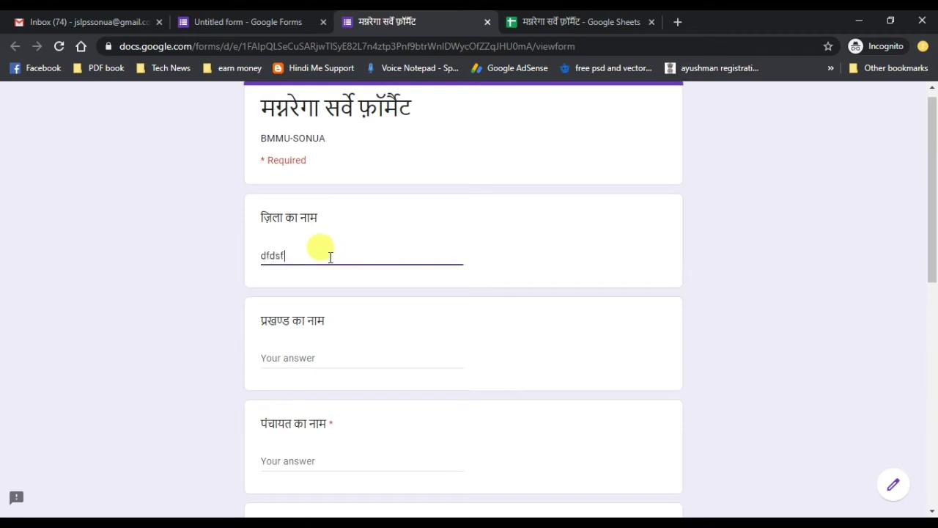
- Answer the block, panchayat, village and beneficiary name questions with test text like 'fsdfs' and 'fdfs'
left_click(311, 356)
type("fsdfs")
scroll(438, 328, "down", 3)
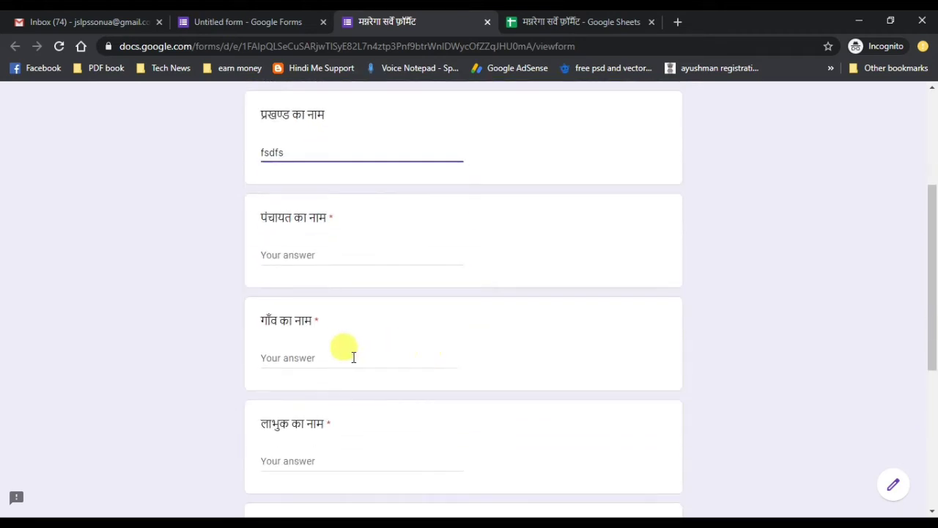
left_click(288, 256)
type("fsdfsd")
left_click(292, 357)
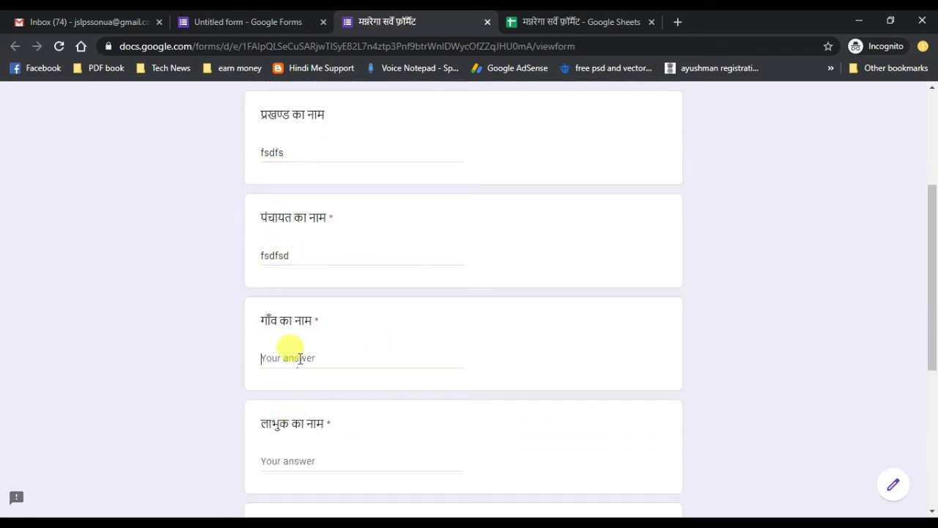
type("fdfs")
left_click(280, 450)
type("fsdfsd")
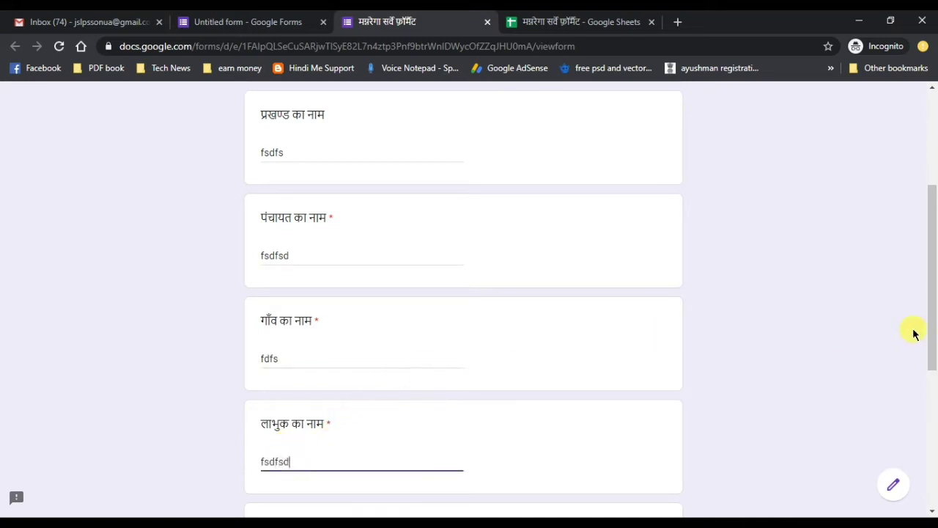
scroll(914, 334, "down", 4)
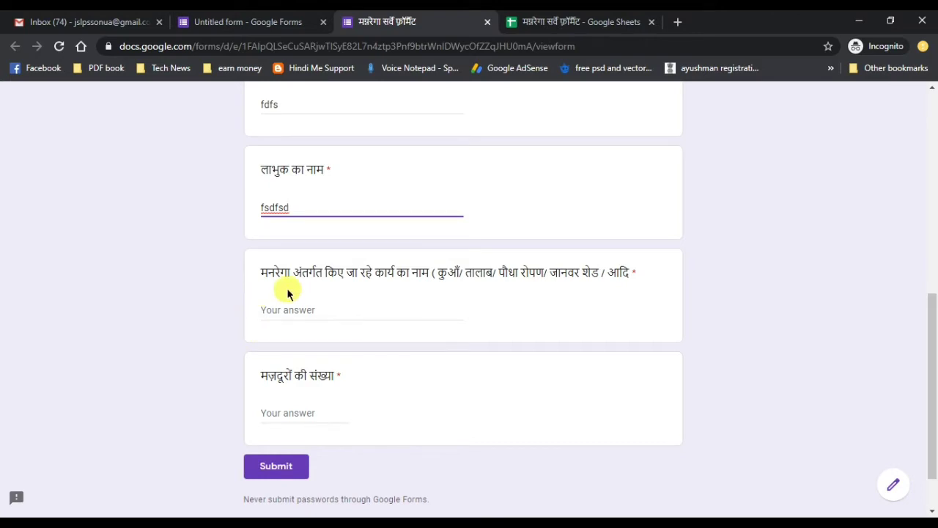
- Glance at the responses spreadsheet, then return to the live survey form and select its web address
left_click(541, 22)
left_click(381, 18)
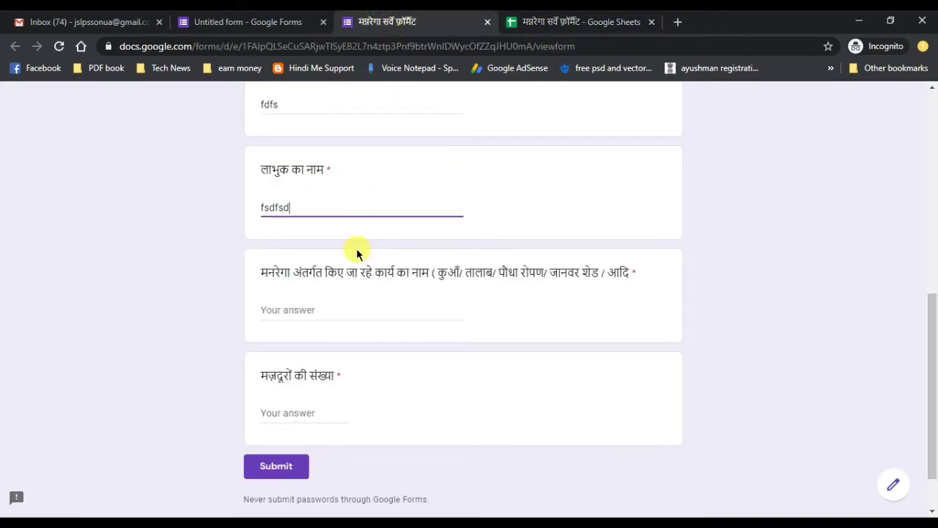
left_click(293, 47)
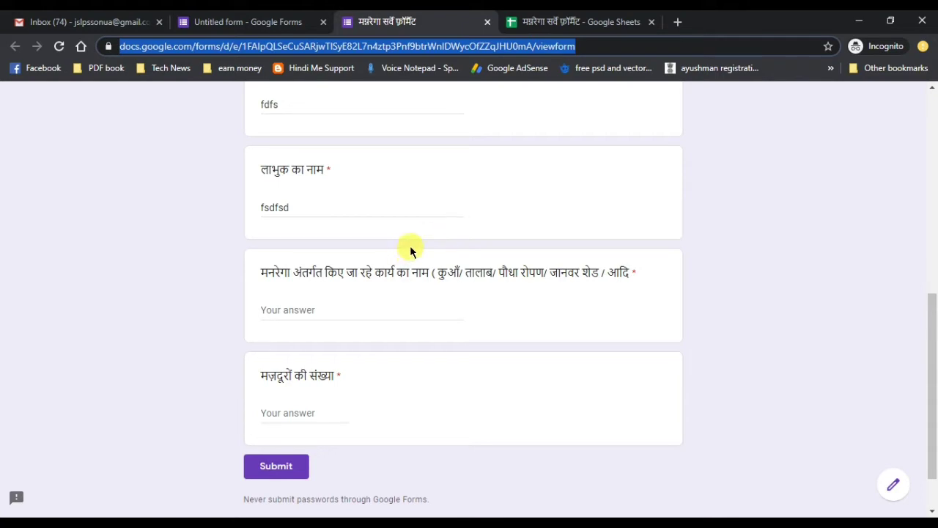
- Switch to the responses spreadsheet and select B2:F3 to review the submitted answers
left_click(568, 18)
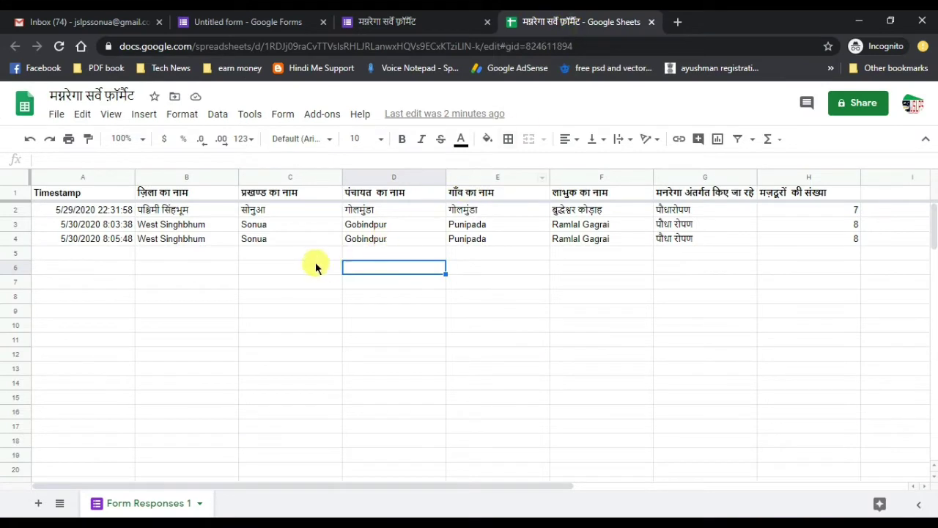
left_click(188, 226)
left_click_drag(184, 210, 576, 229)
left_click(172, 224)
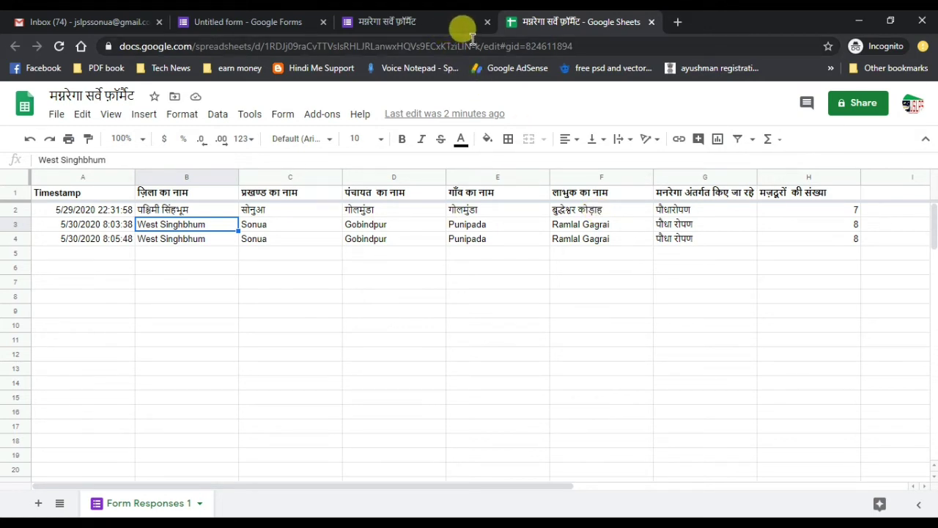
- Return to the Untitled form editor, scroll to the top and go to Forms Home
left_click(279, 22)
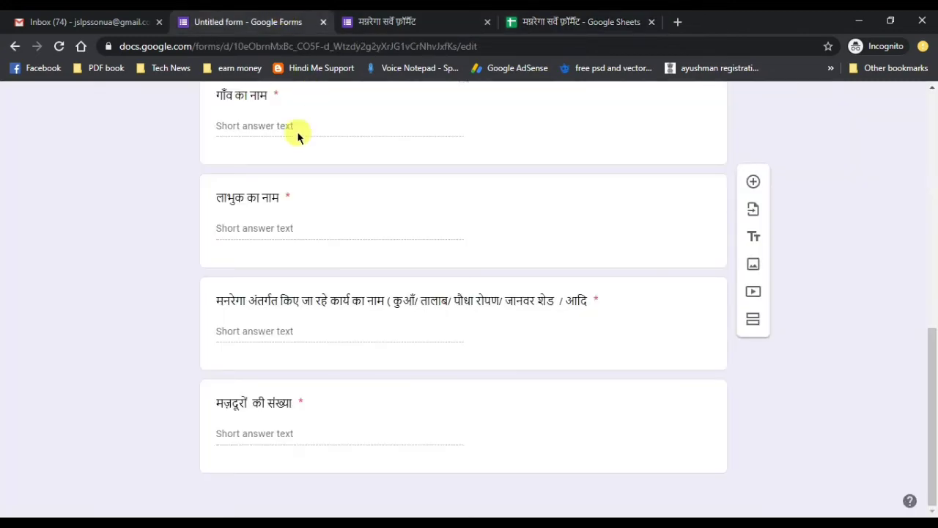
scroll(233, 129, "up", 3)
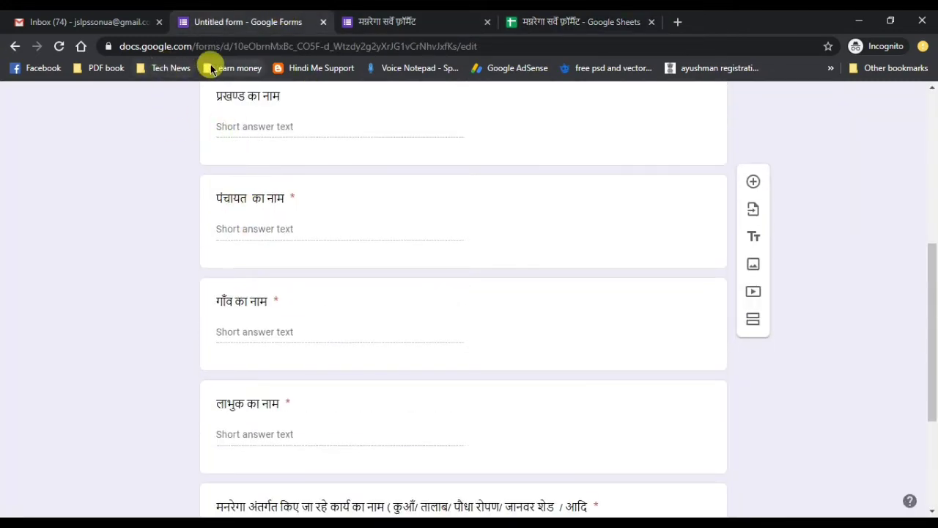
scroll(408, 256, "up", 4)
scroll(423, 252, "up", 2)
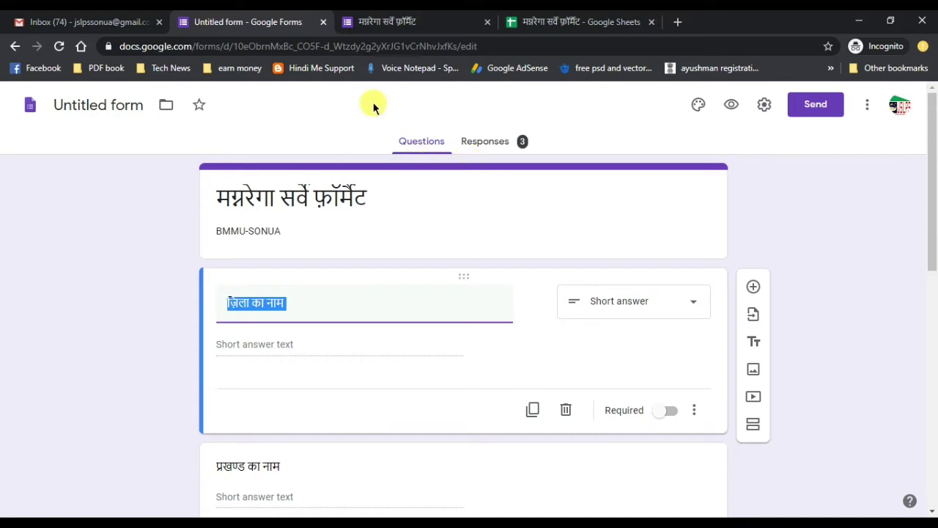
left_click(32, 107)
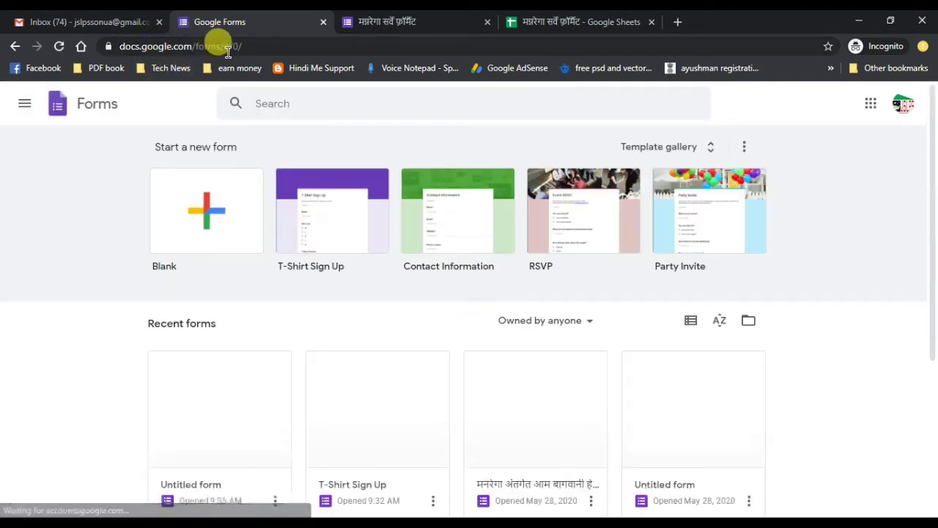
- Browse the template gallery and start a new form from the Blank template
left_click(157, 46)
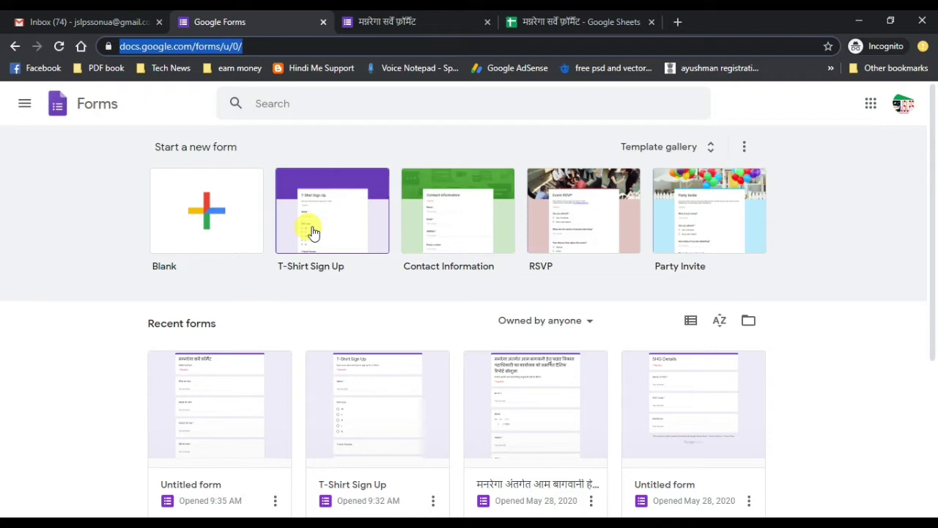
left_click(662, 149)
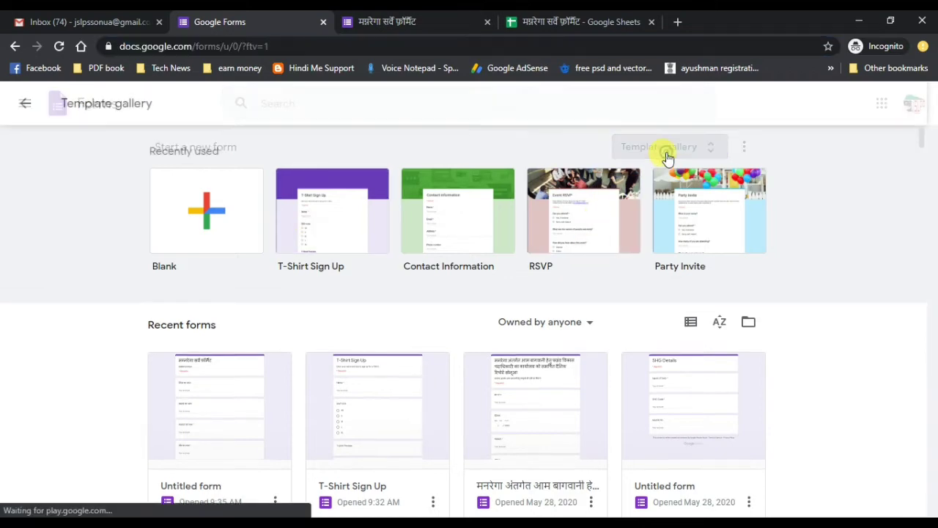
scroll(446, 388, "down", 3)
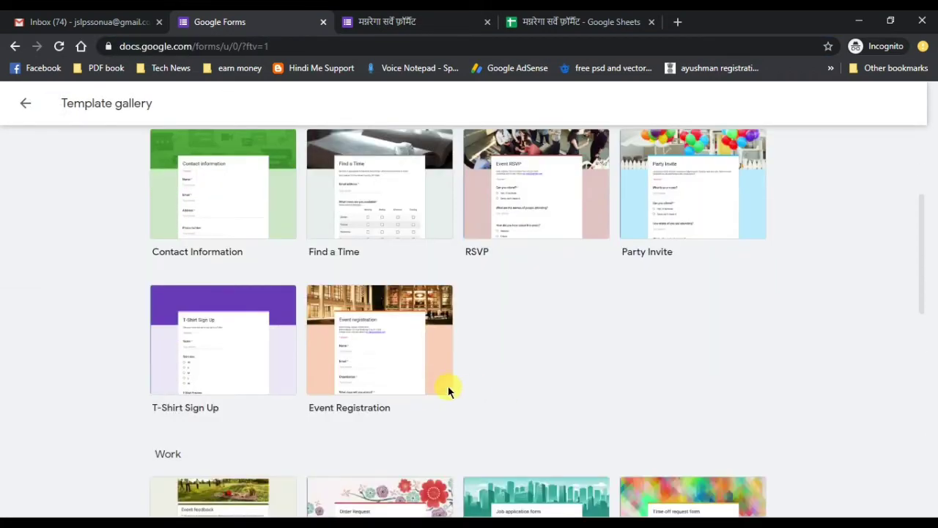
scroll(432, 396, "down", 4)
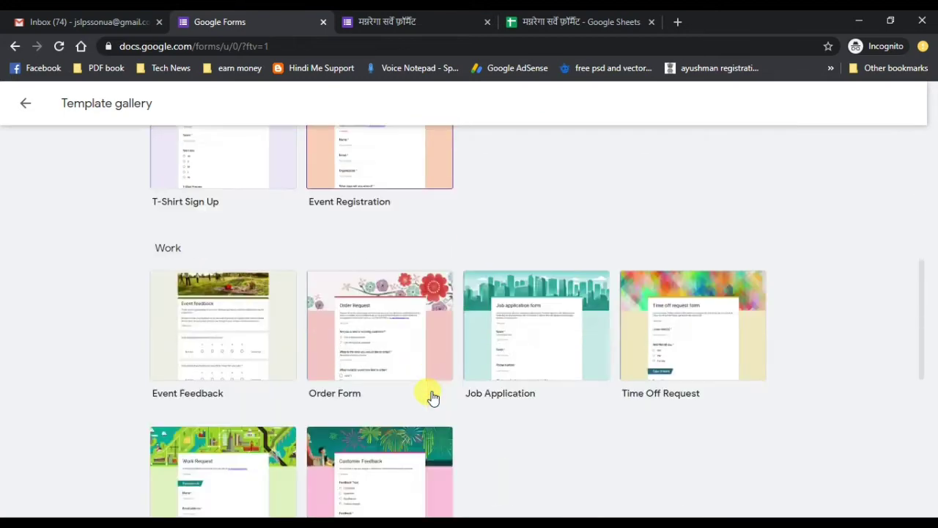
scroll(444, 364, "down", 2)
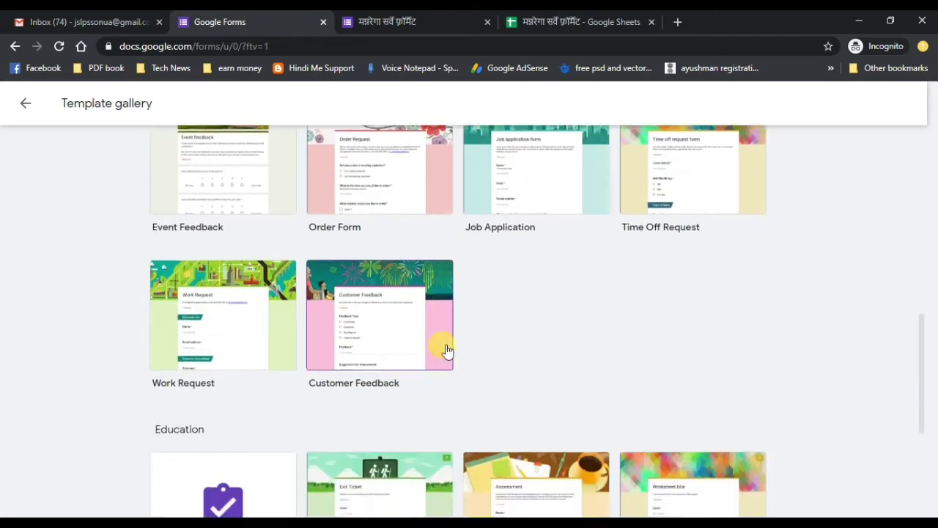
scroll(444, 349, "up", 2)
left_click_drag(922, 297, 905, 147)
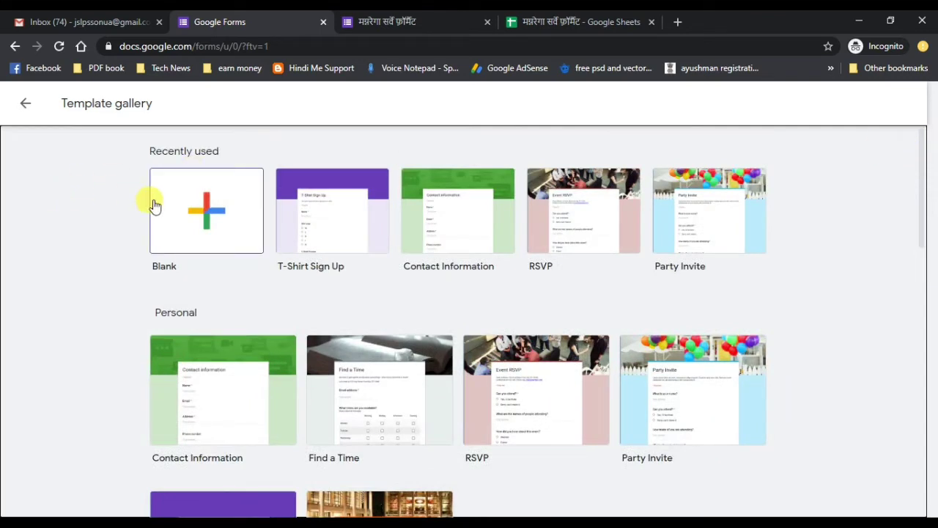
left_click(196, 209)
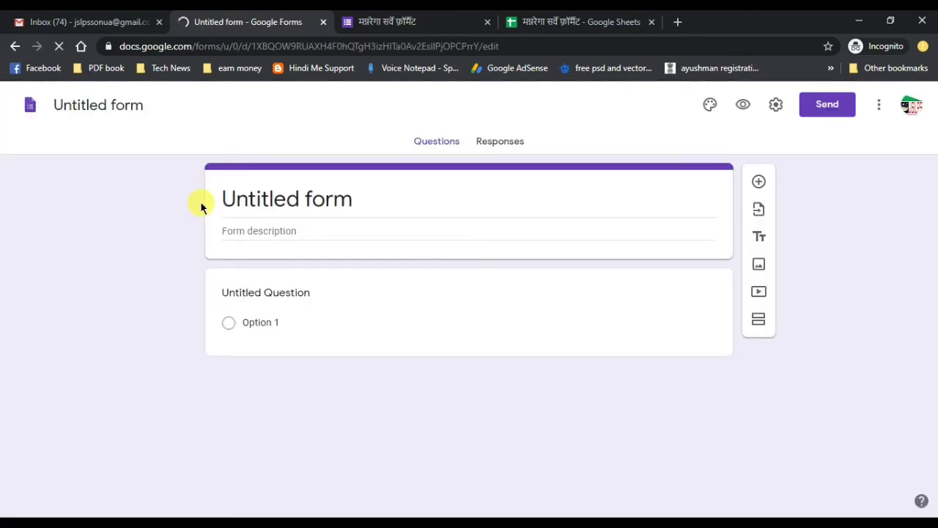
- Title the form 'VLE Information' and give it the description 'Jharkhand'
left_click(359, 198)
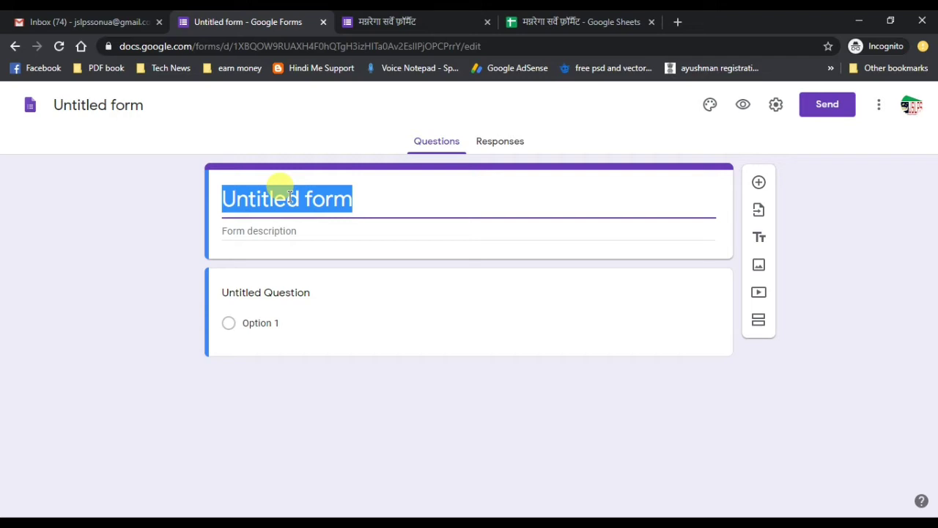
type("VLE In")
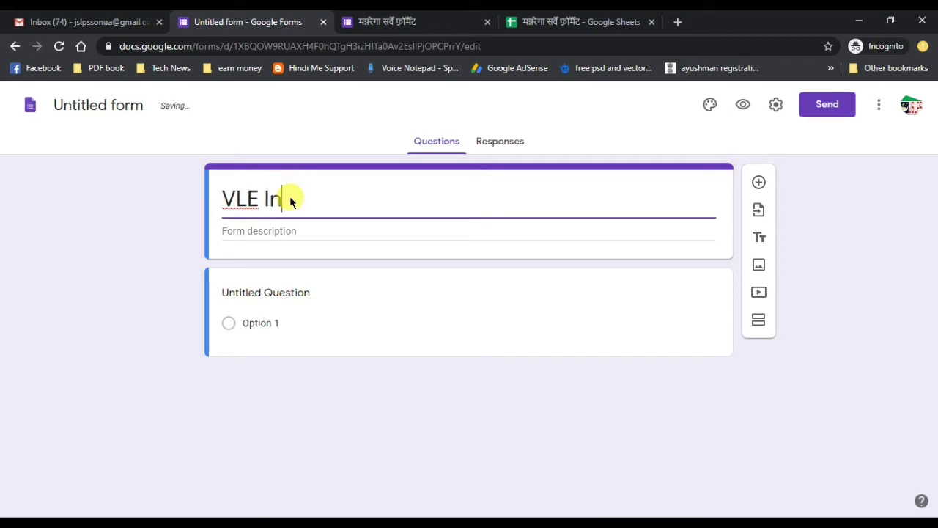
type("formation")
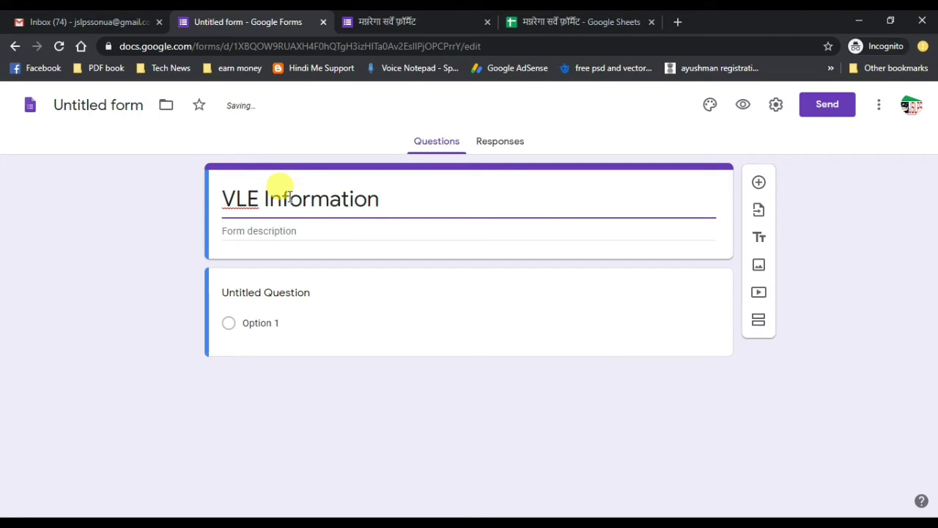
left_click(254, 233)
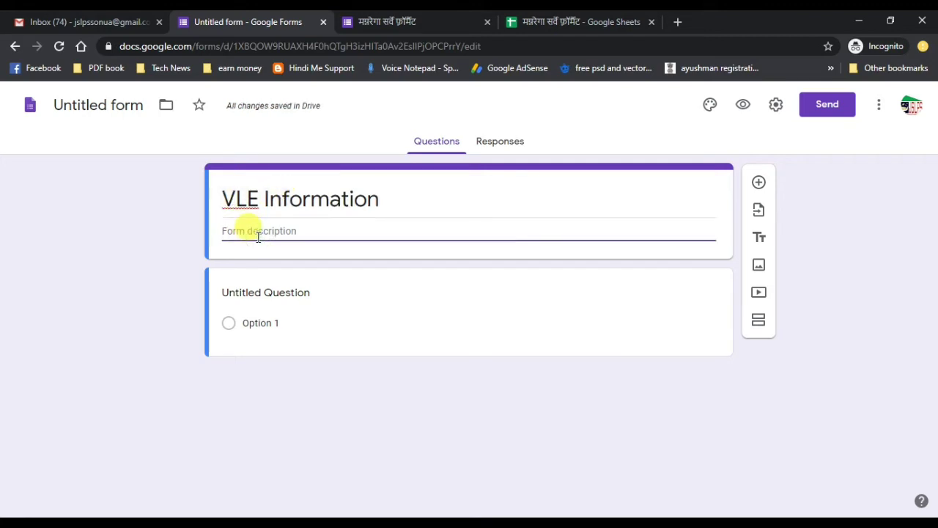
type("Jharkhand")
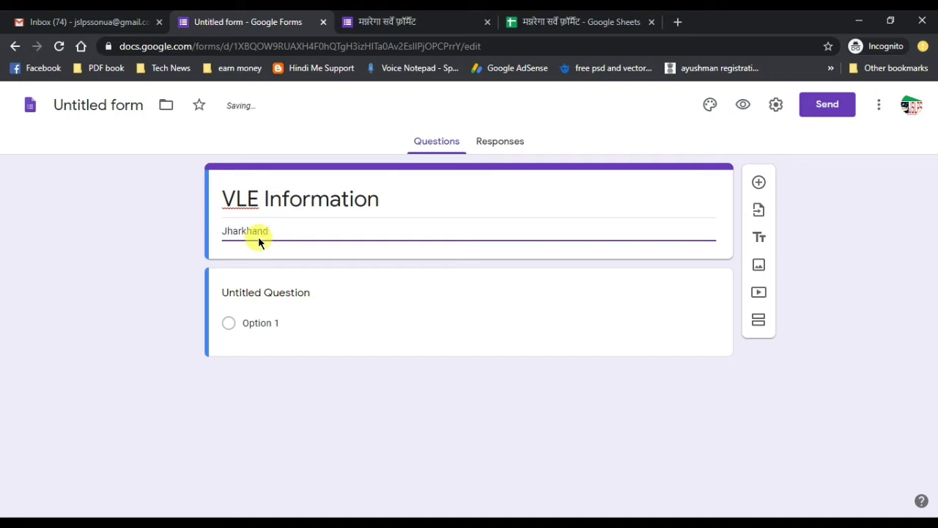
left_click(349, 298)
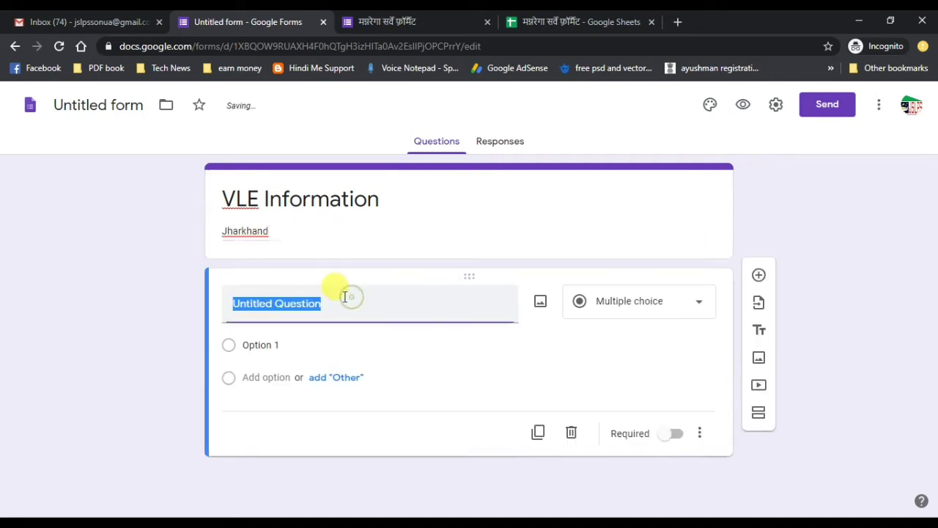
- Retitle the first question 'Your Name' as Short answer and add a second question below it
left_click(336, 305)
left_click_drag(339, 305, 194, 297)
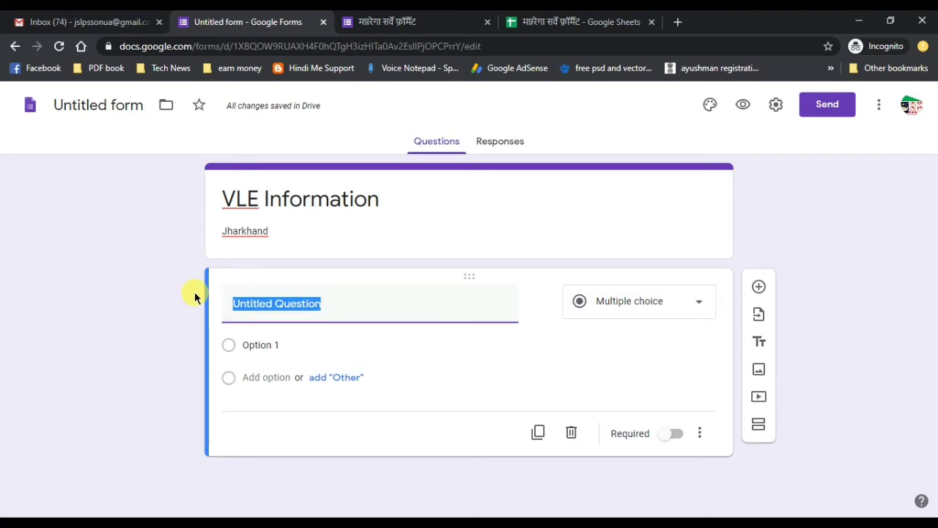
type("Your")
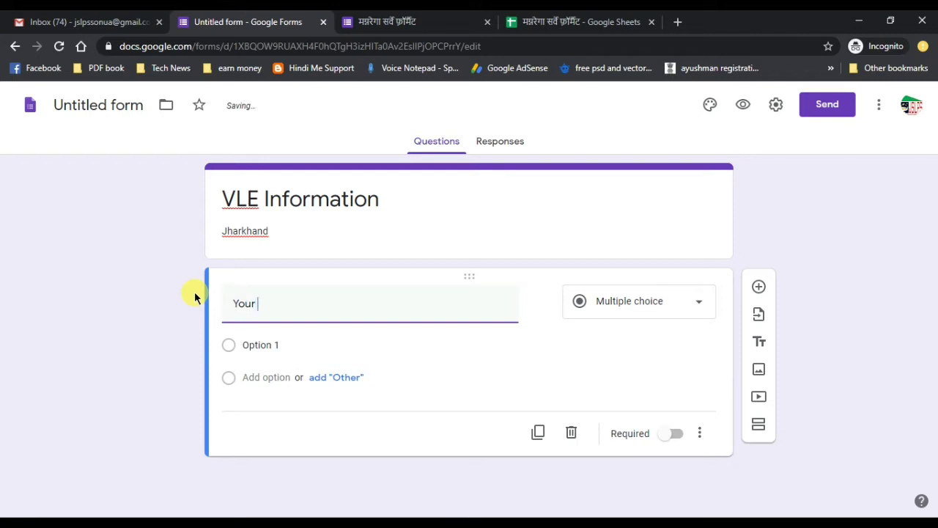
type(" Name")
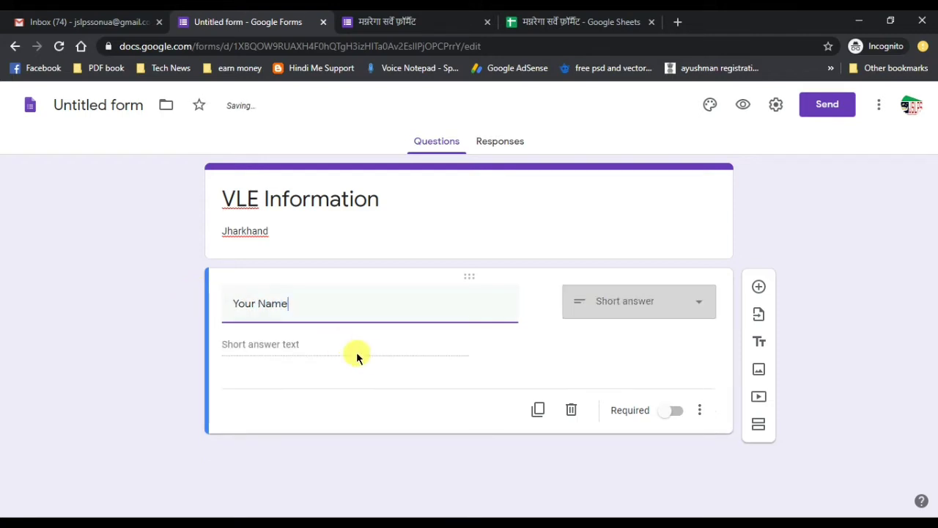
left_click(625, 310)
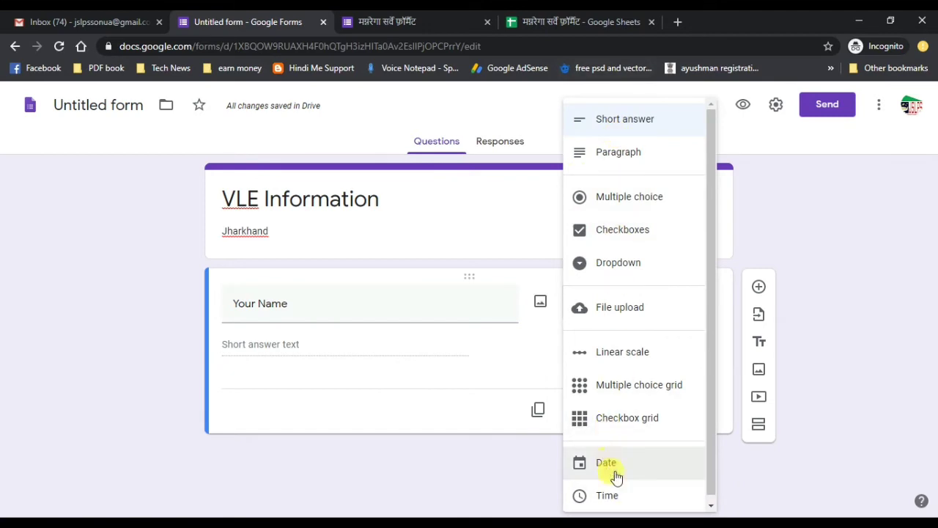
left_click(615, 125)
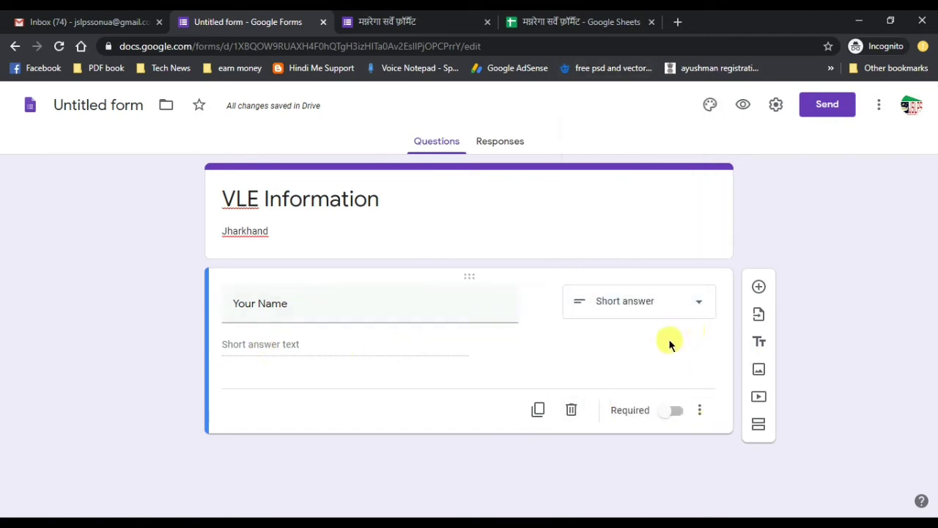
left_click(759, 287)
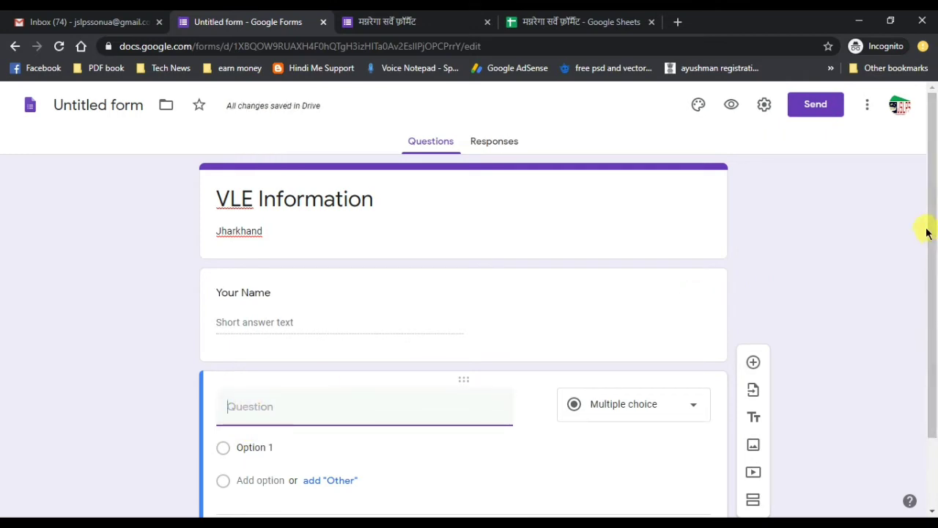
- Title the new question 'VLE ID', add another question below it, and make VLE ID required
left_click_drag(935, 238, 932, 306)
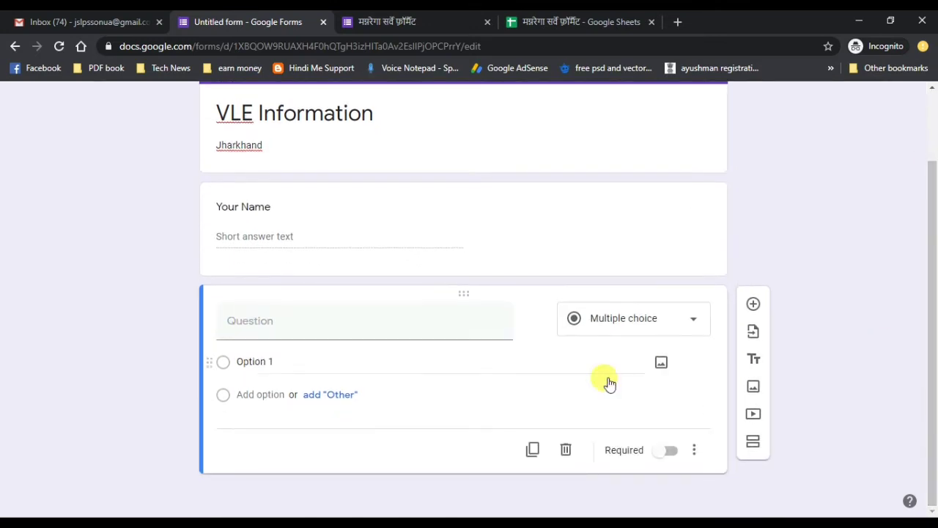
left_click(285, 314)
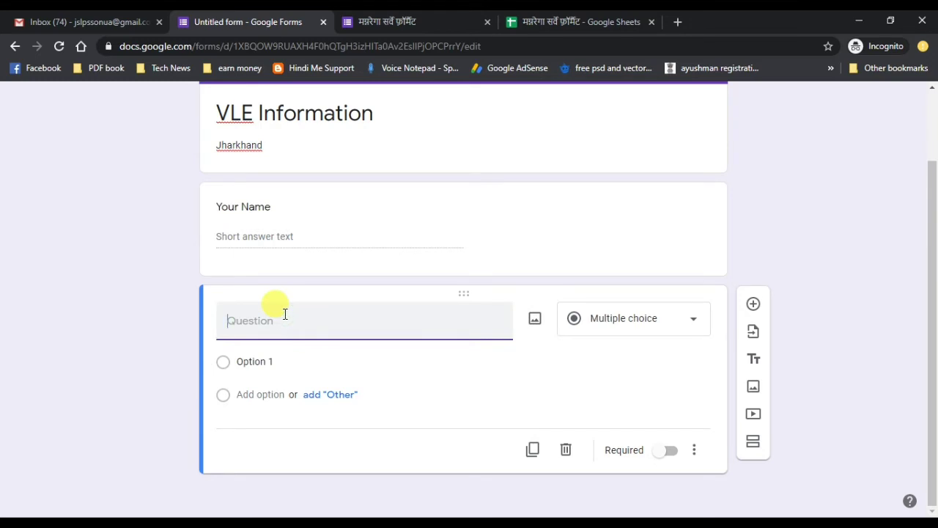
type("VLE ID")
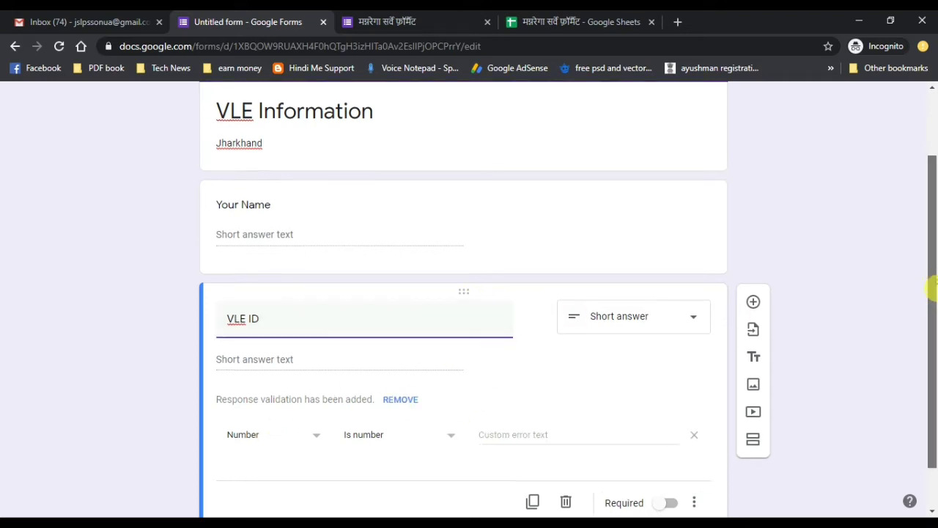
left_click(753, 283)
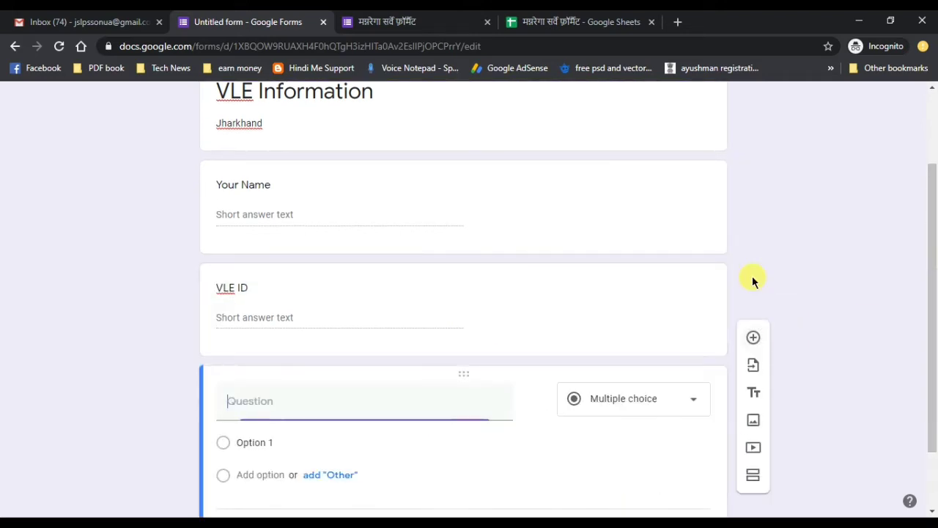
left_click(248, 315)
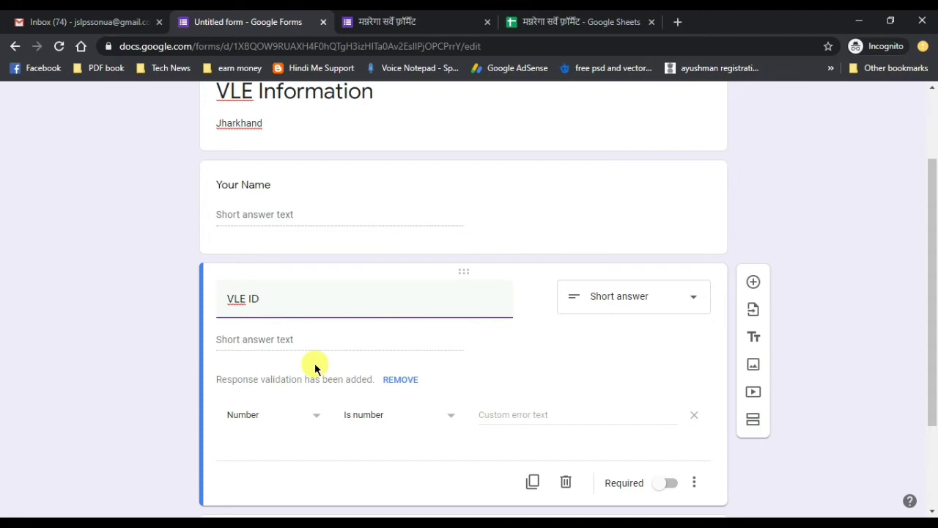
left_click(667, 486)
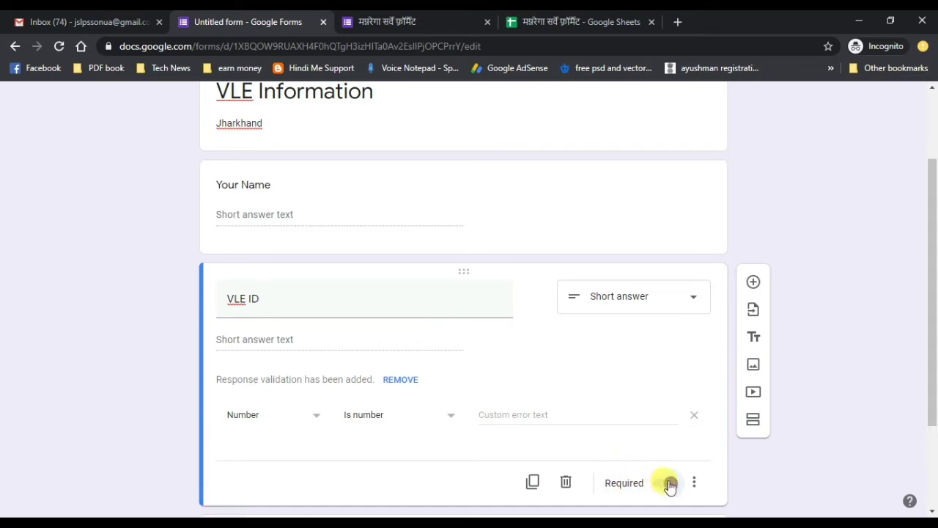
left_click(557, 183)
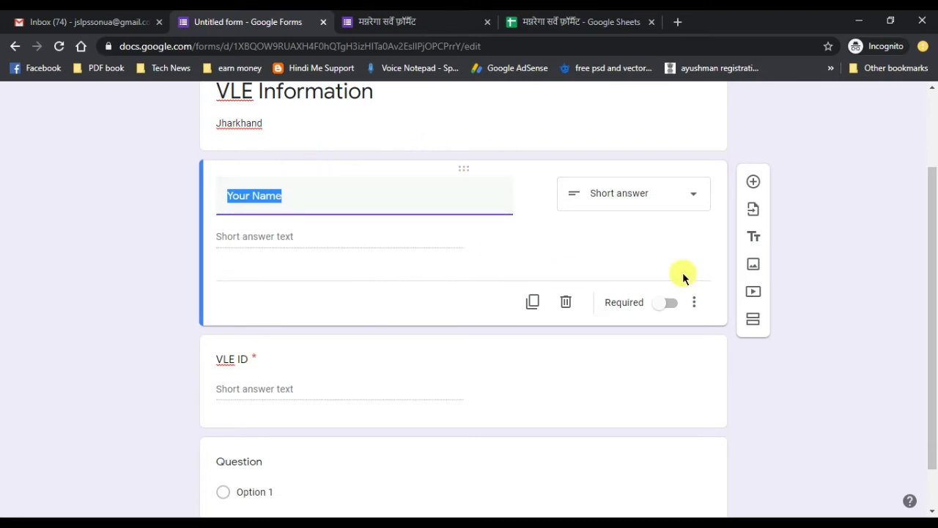
- Make the Your Name question required
left_click(670, 308)
left_click(668, 305)
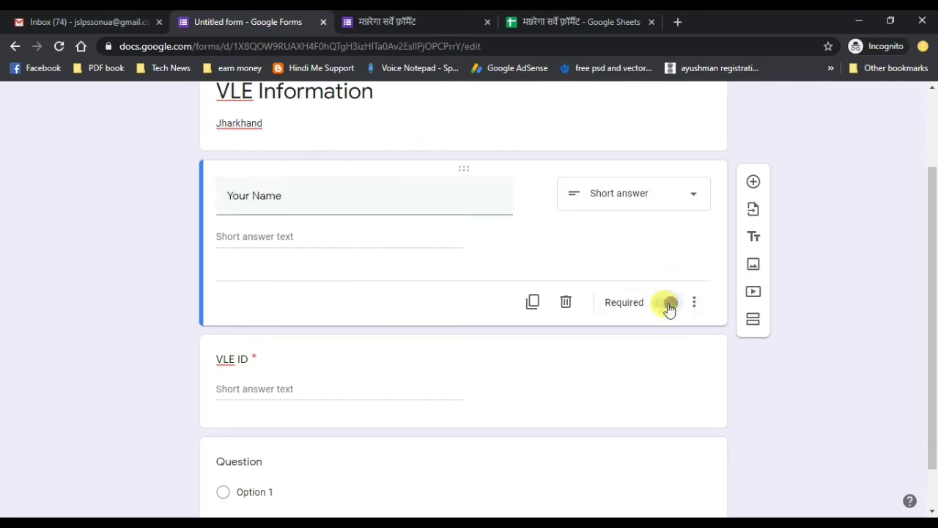
left_click_drag(933, 300, 933, 335)
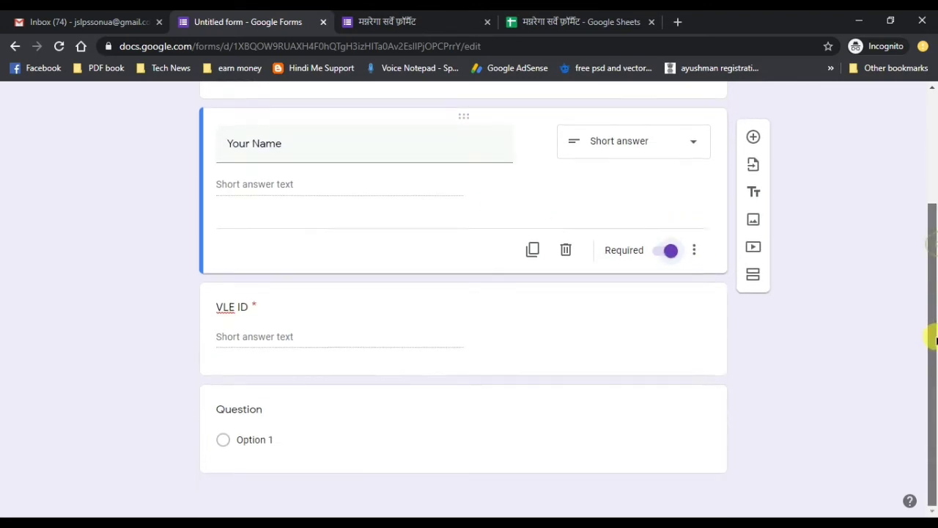
- Title the blank question 'Mobile', make it required and keep Number response validation
left_click(245, 409)
left_click(265, 349)
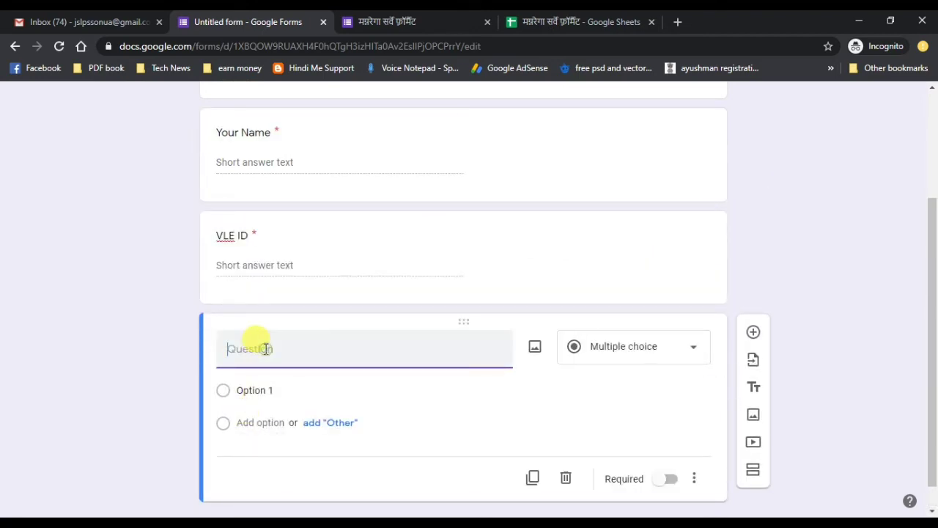
type("Mobile")
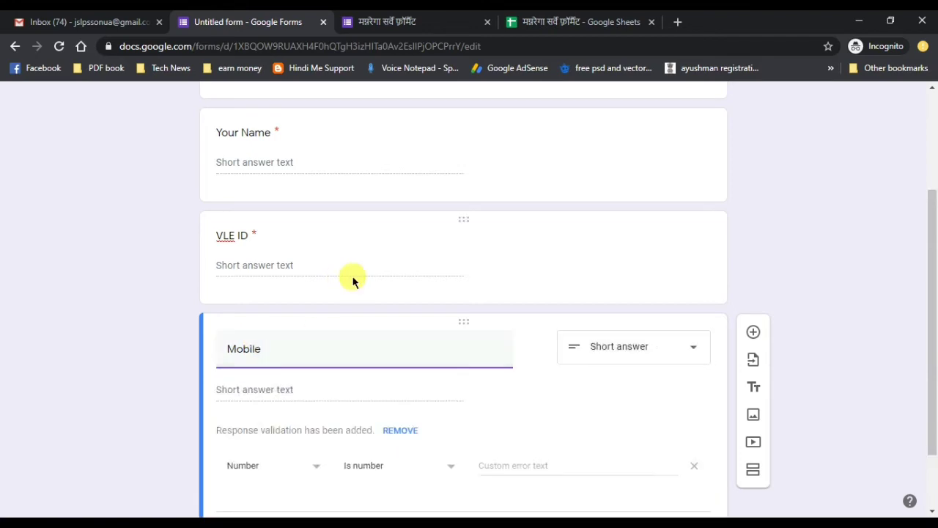
left_click_drag(935, 327, 929, 402)
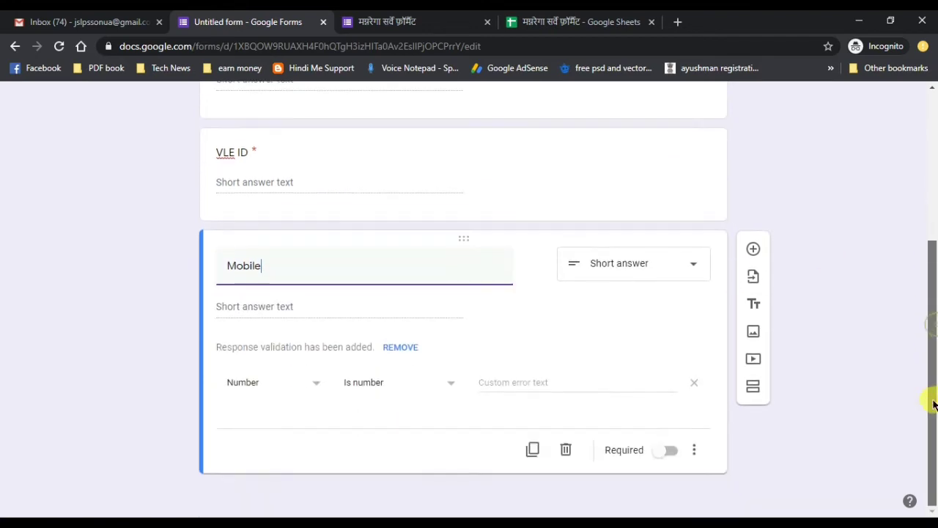
left_click(665, 457)
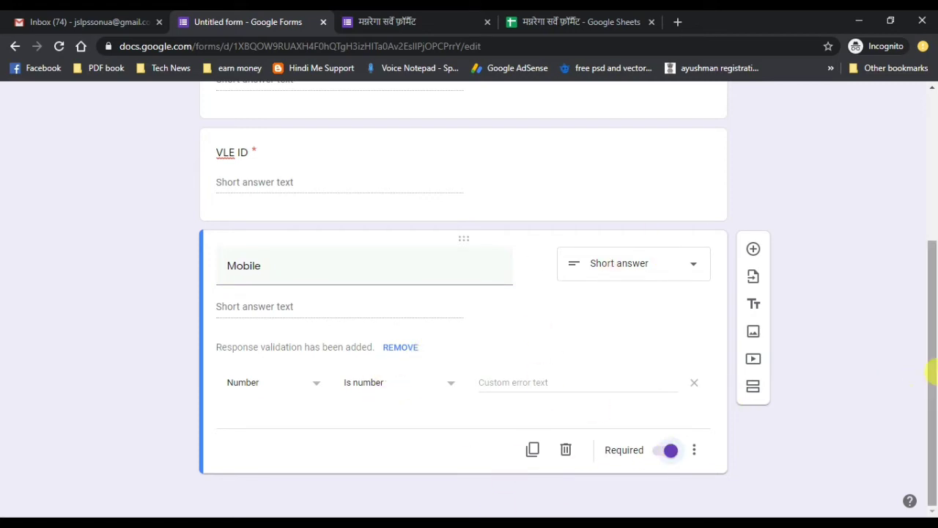
left_click(316, 386)
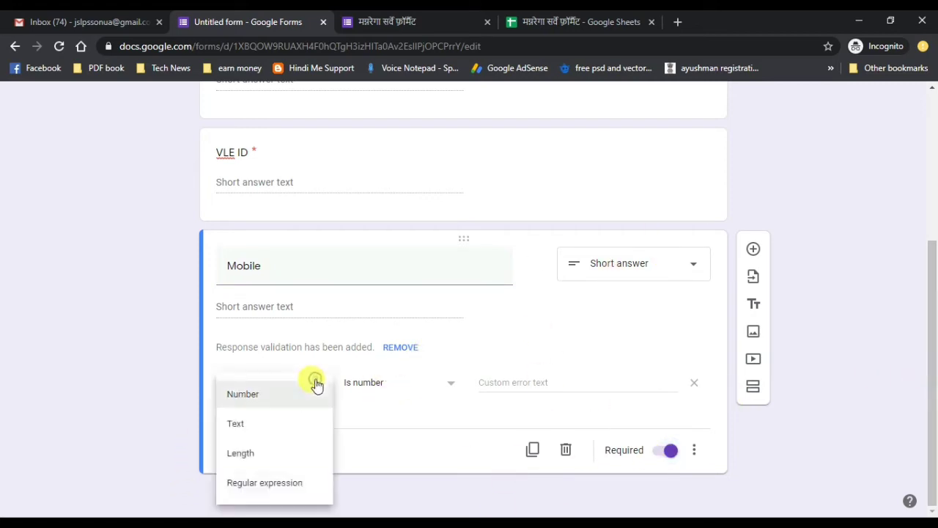
left_click(121, 283)
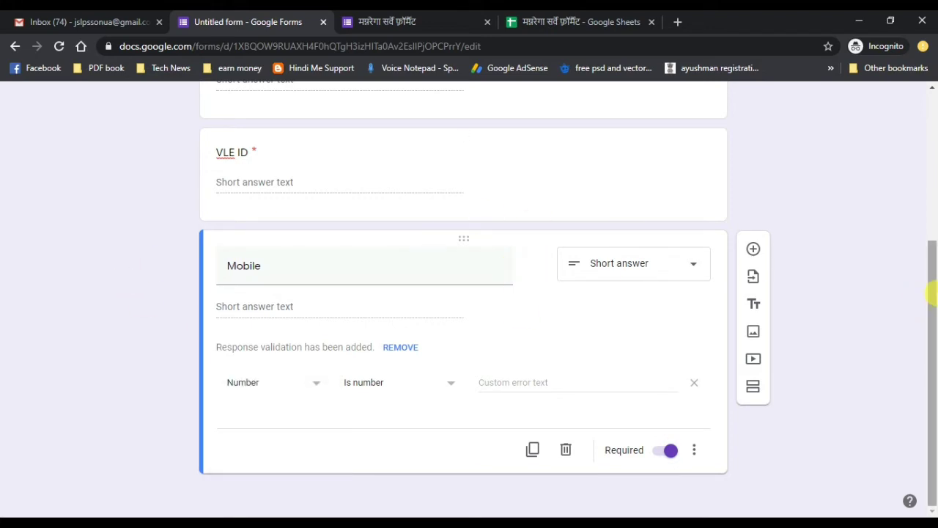
left_click_drag(928, 293, 915, 176)
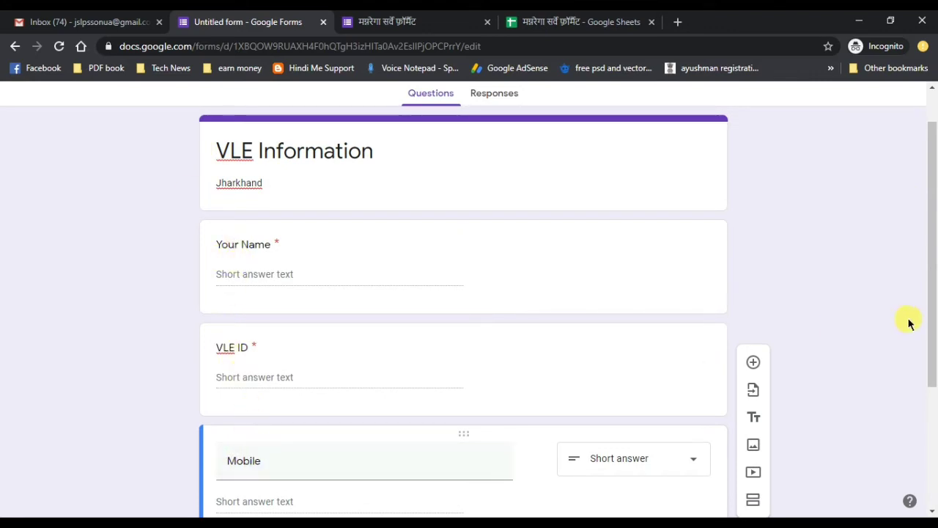
left_click_drag(931, 353, 930, 481)
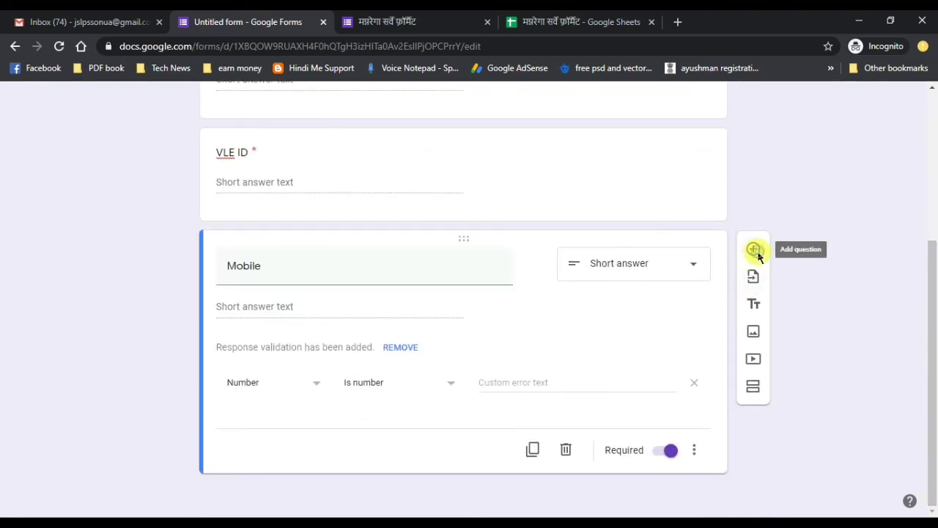
- Add a 'Village' question below Mobile
left_click(755, 250)
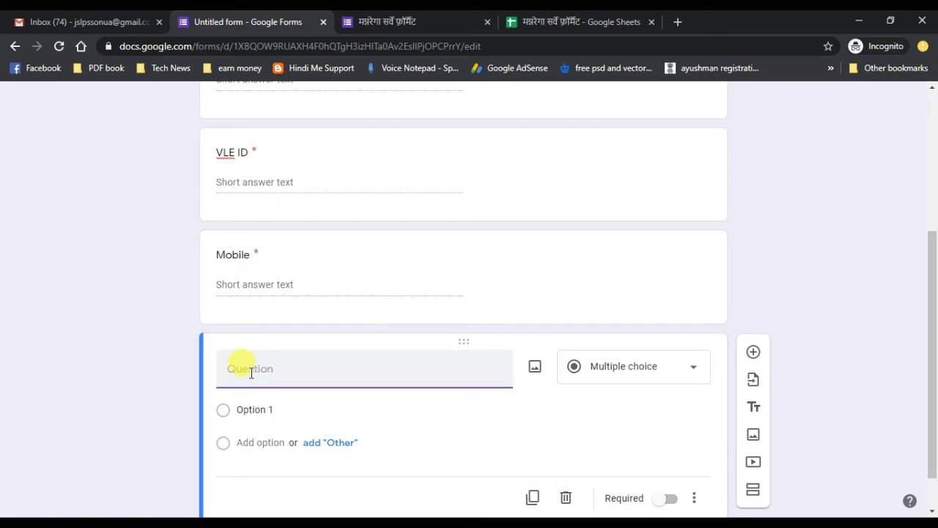
type("Village")
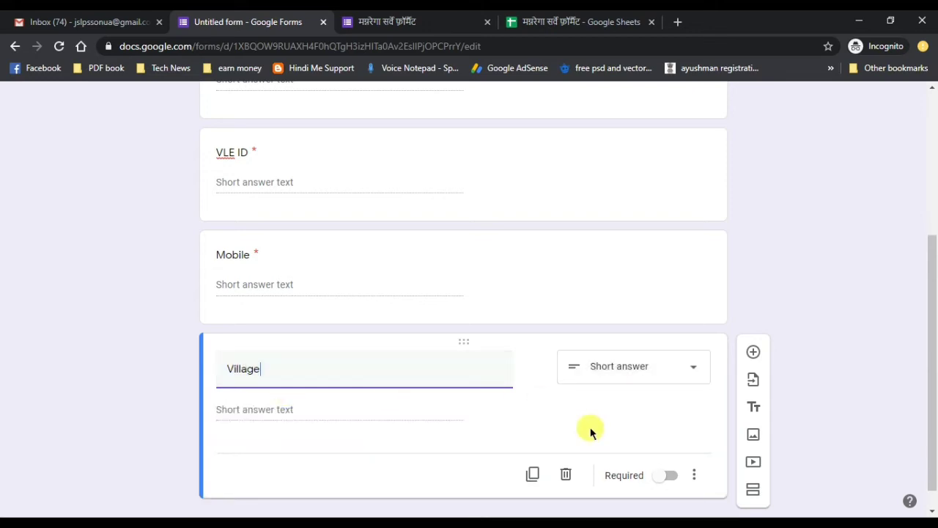
left_click(341, 409)
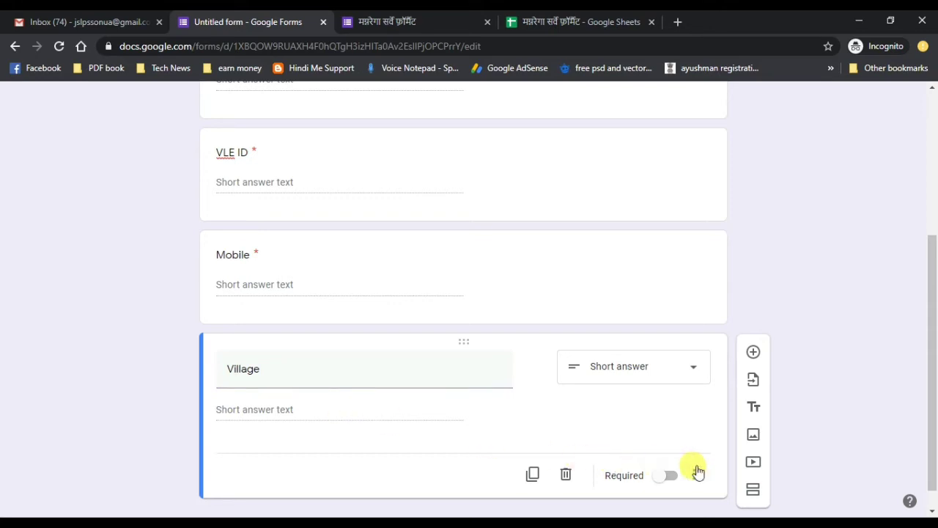
- Add a short-answer 'Pachayat' question after Village, with a blank question beneath it
left_click(750, 354)
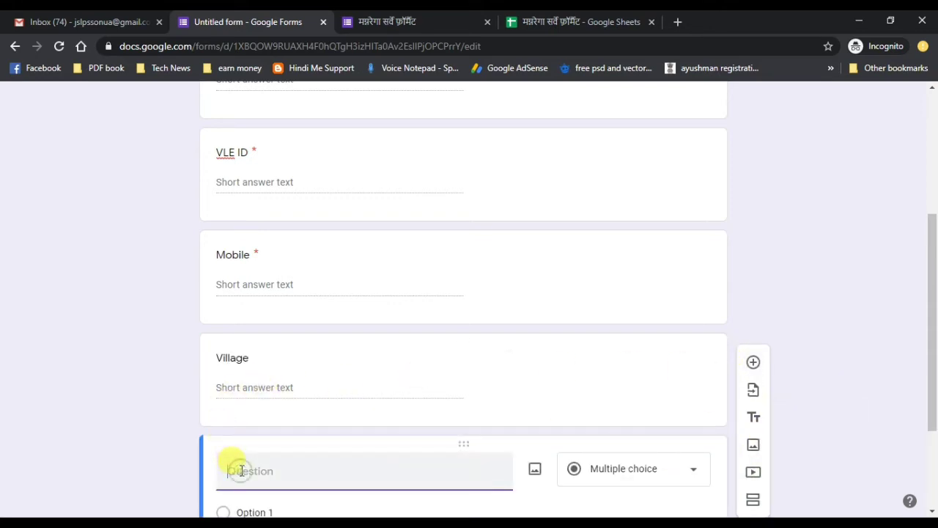
type("Panchaya")
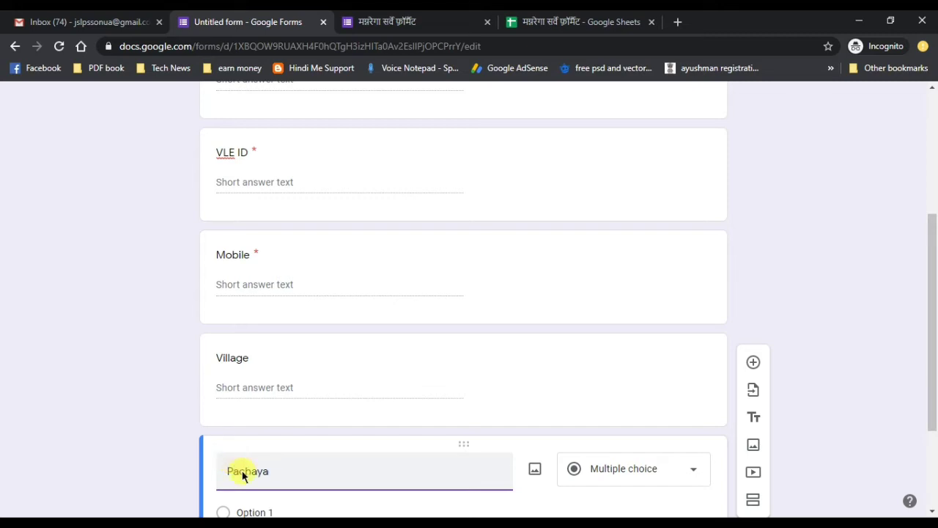
type("y")
key("BackSpace")
type("t")
scroll(290, 433, "down", 3)
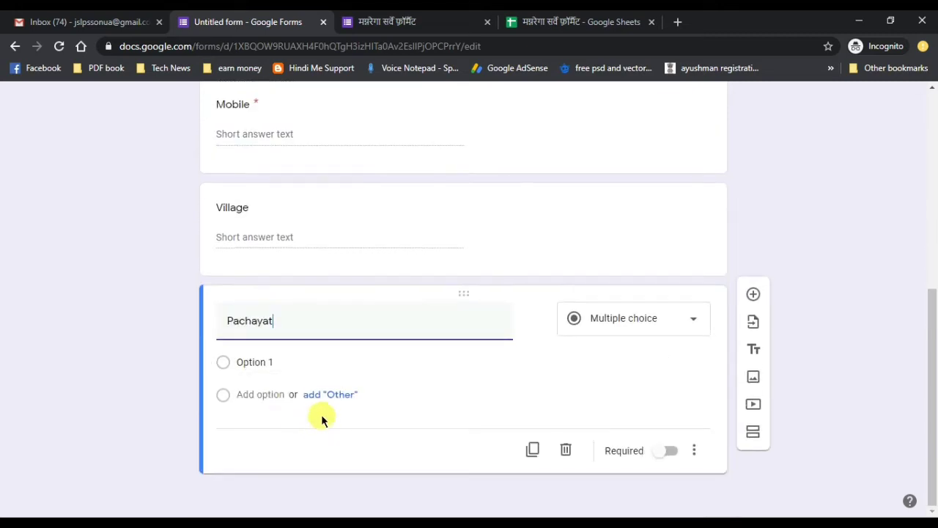
left_click(448, 421)
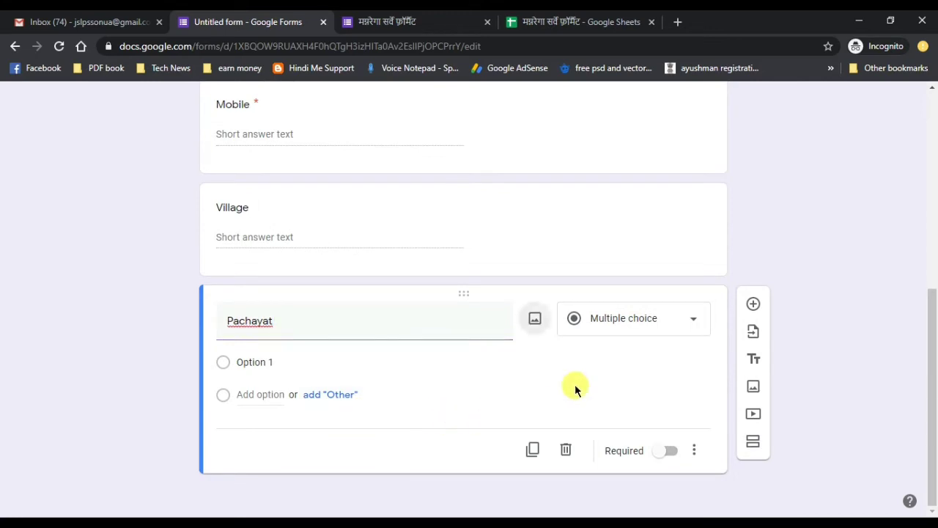
left_click(620, 331)
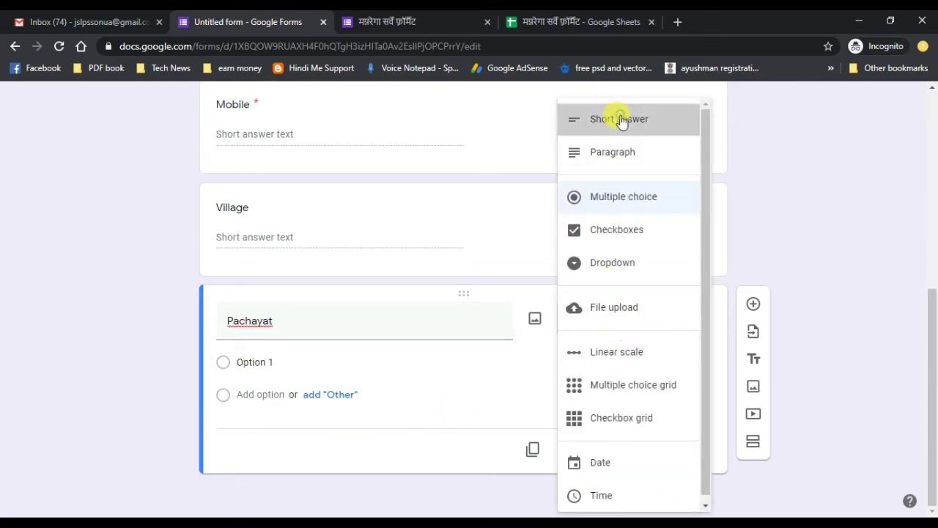
left_click(620, 120)
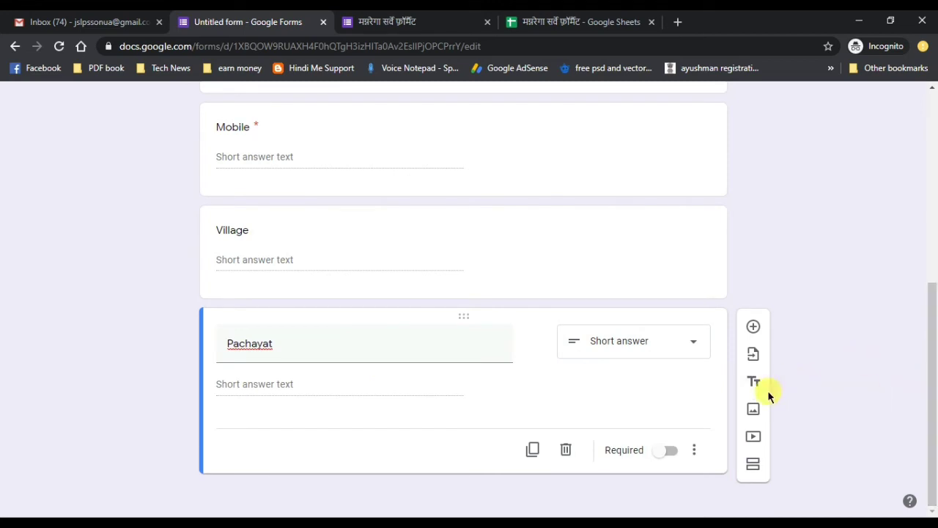
left_click(753, 326)
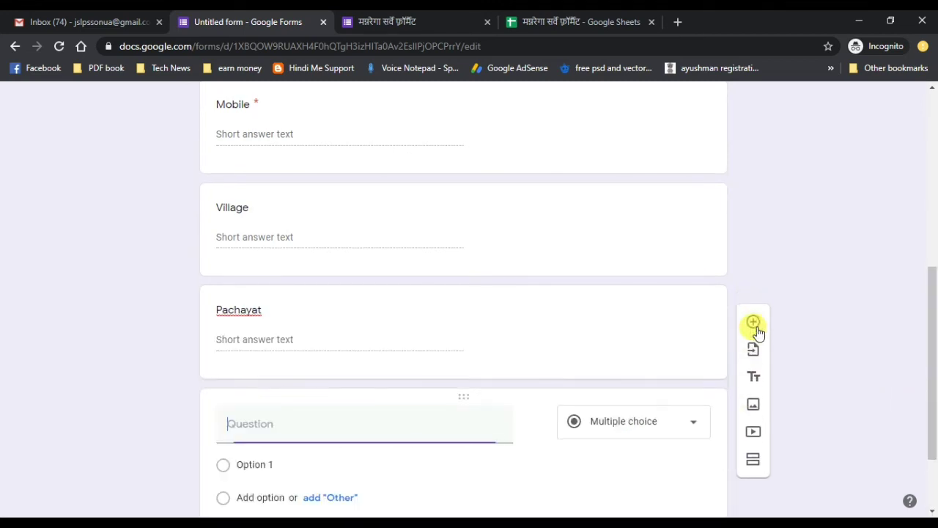
- Title the new question 'Date f Birth' and set its type to Date
type("Da")
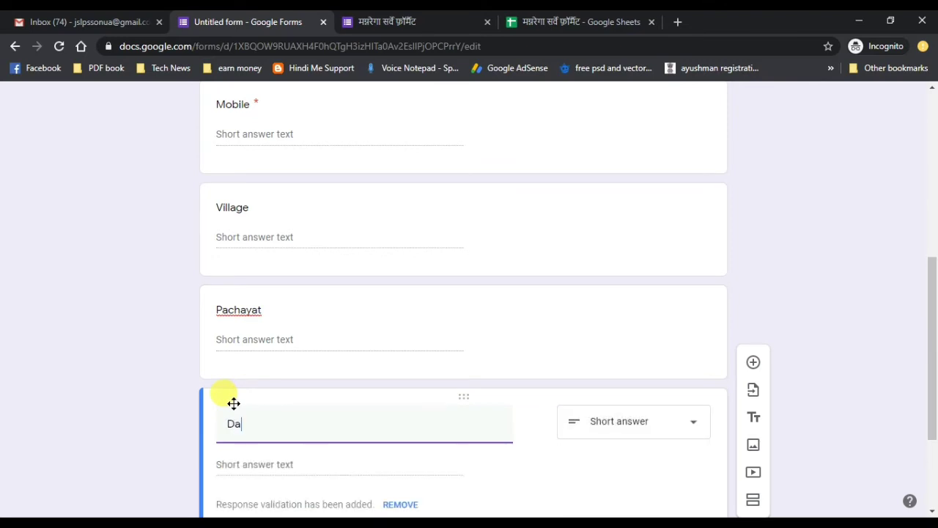
type("te o")
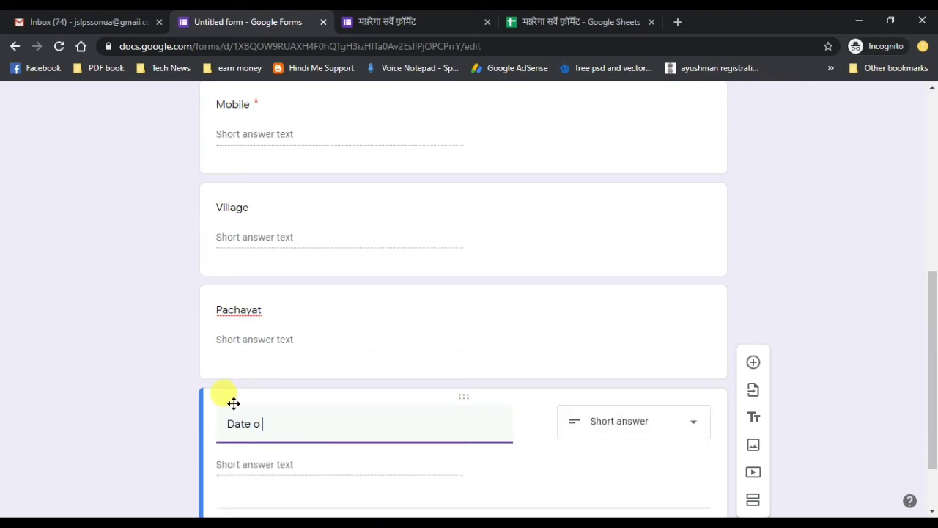
type(" VIf")
key("BackSpace")
key("BackSpace")
type("f Birth")
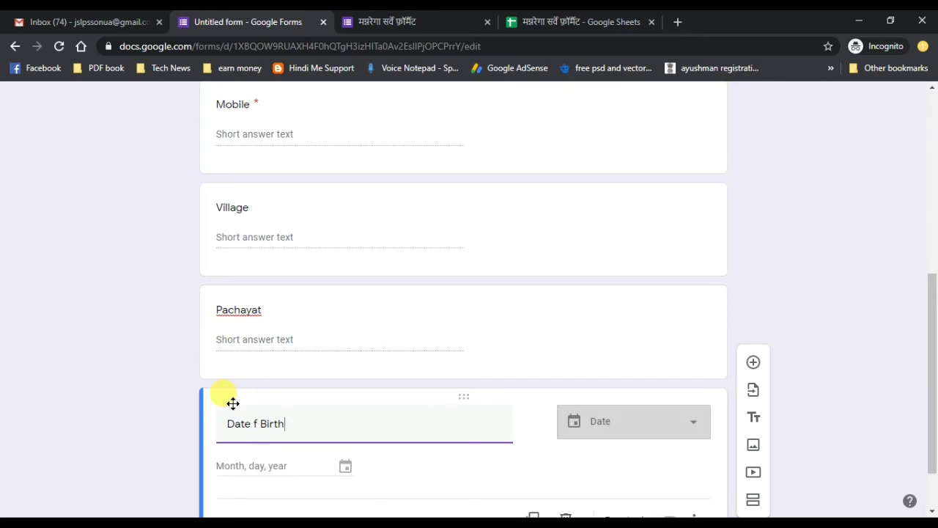
left_click_drag(928, 352, 930, 390)
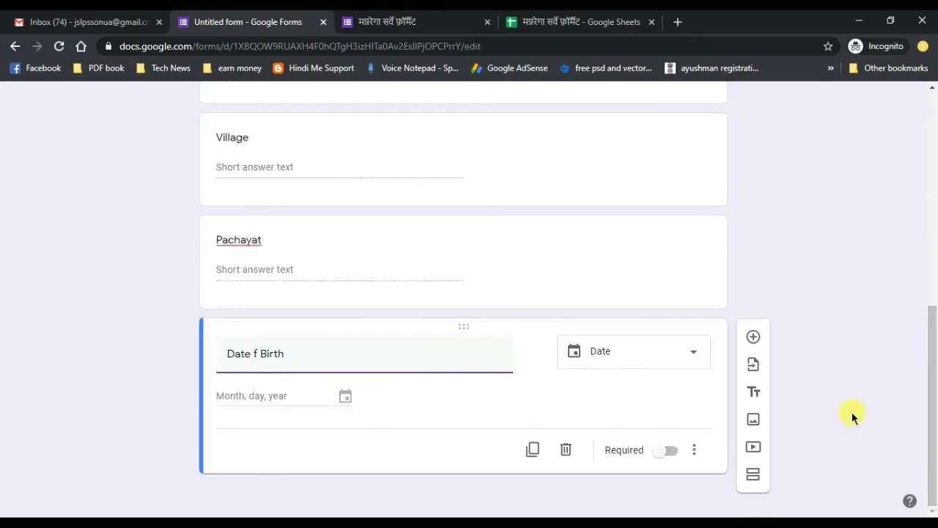
left_click(637, 360)
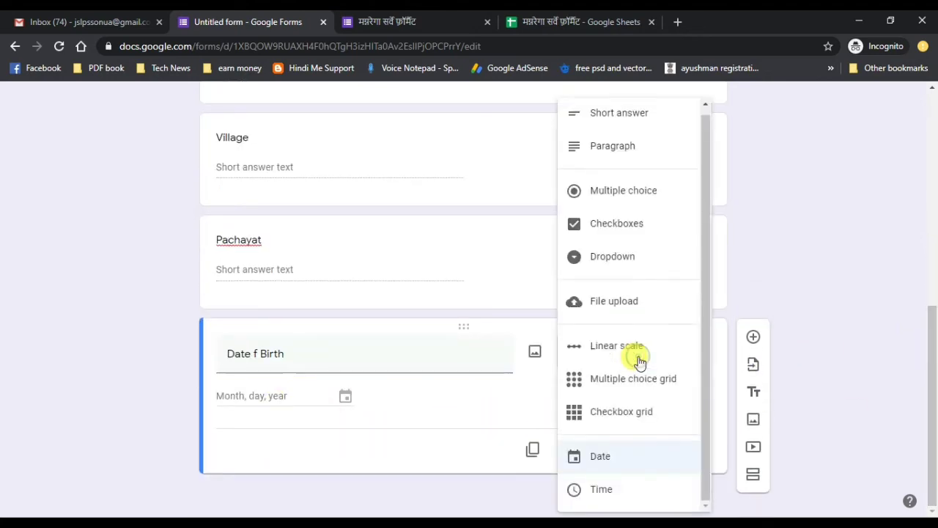
left_click(602, 457)
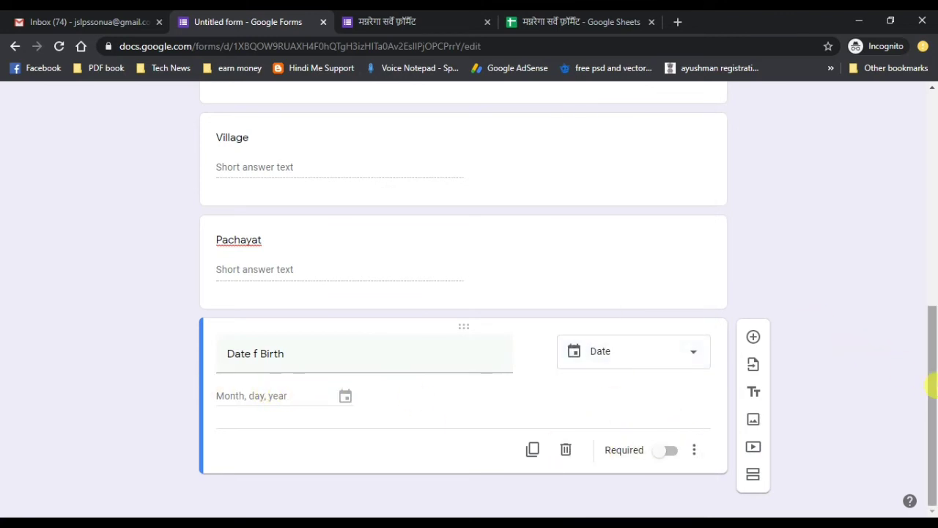
left_click_drag(932, 383, 928, 167)
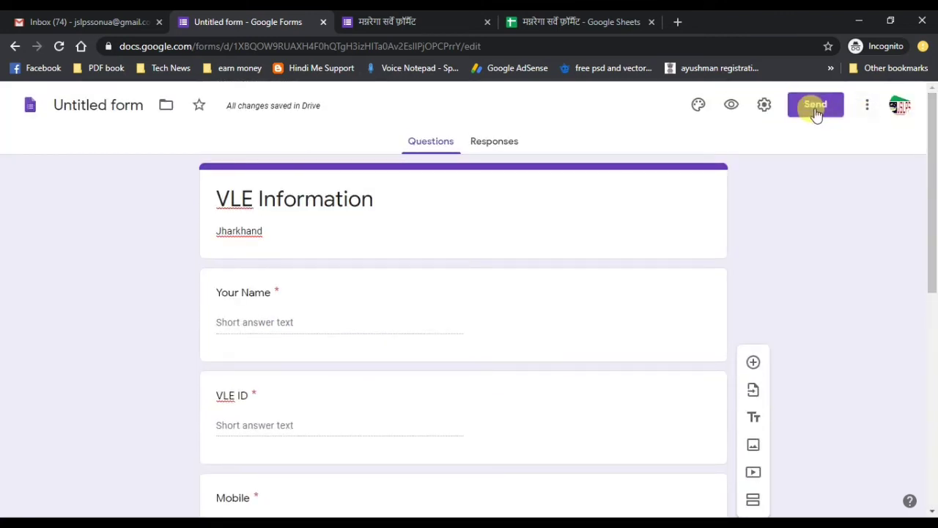
- Scroll through the finished VLE Information questions and bring up the Send form dialog
scroll(757, 323, "down", 3)
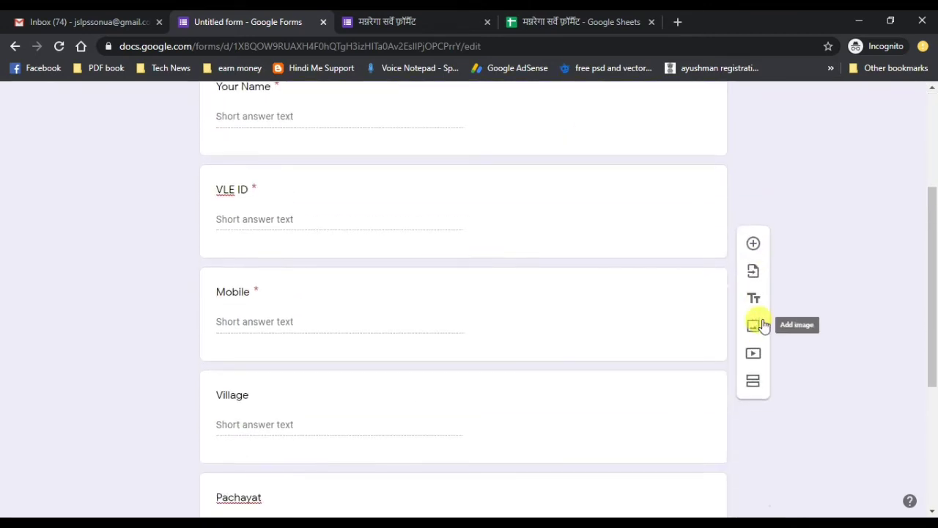
left_click_drag(931, 333, 916, 252)
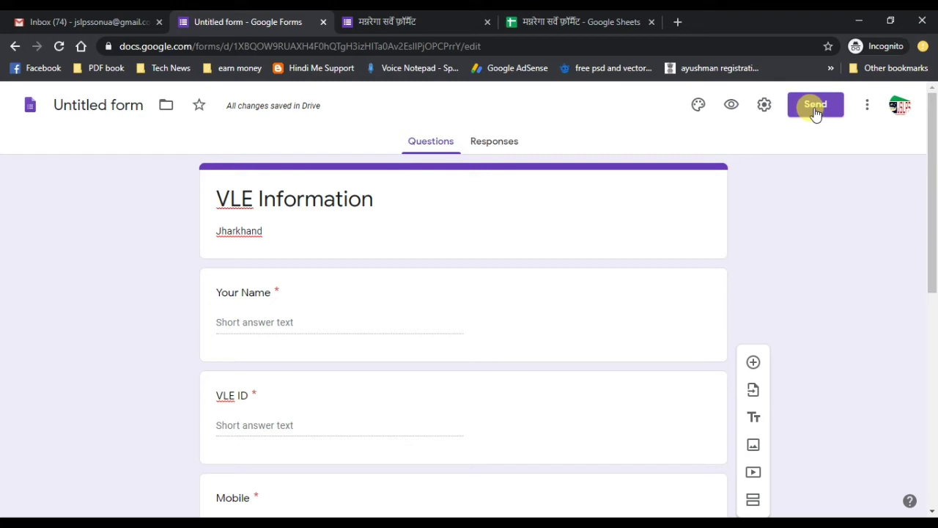
left_click(815, 110)
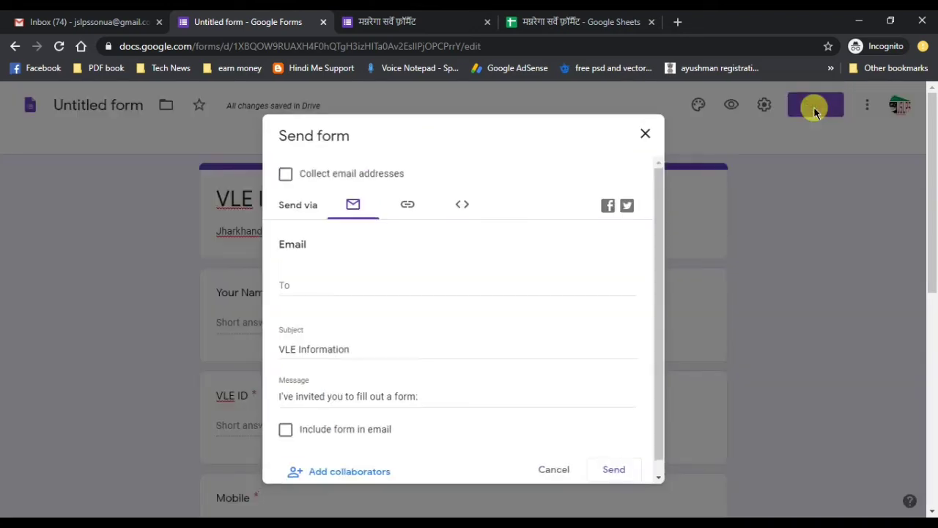
- Check the share link, then email the form invitation to one recipient chosen from address suggestions
left_click(408, 203)
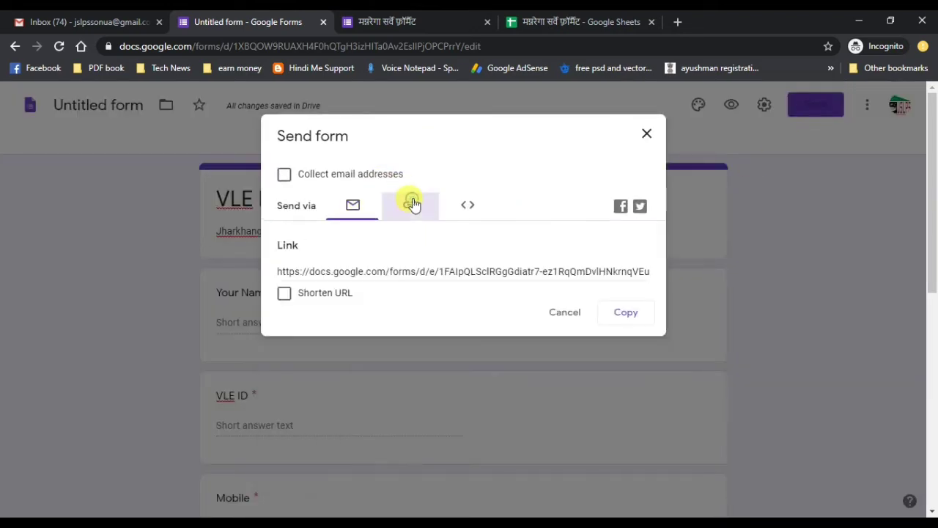
left_click(351, 207)
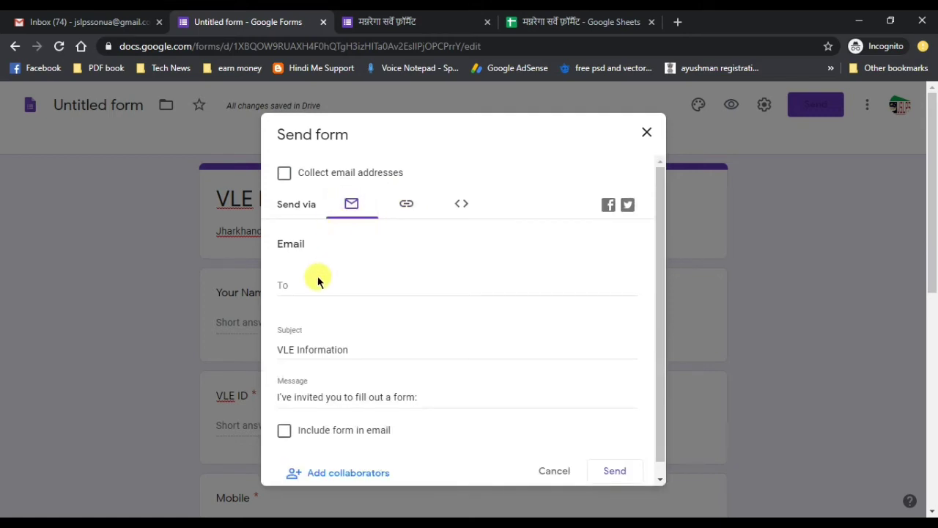
left_click(296, 291)
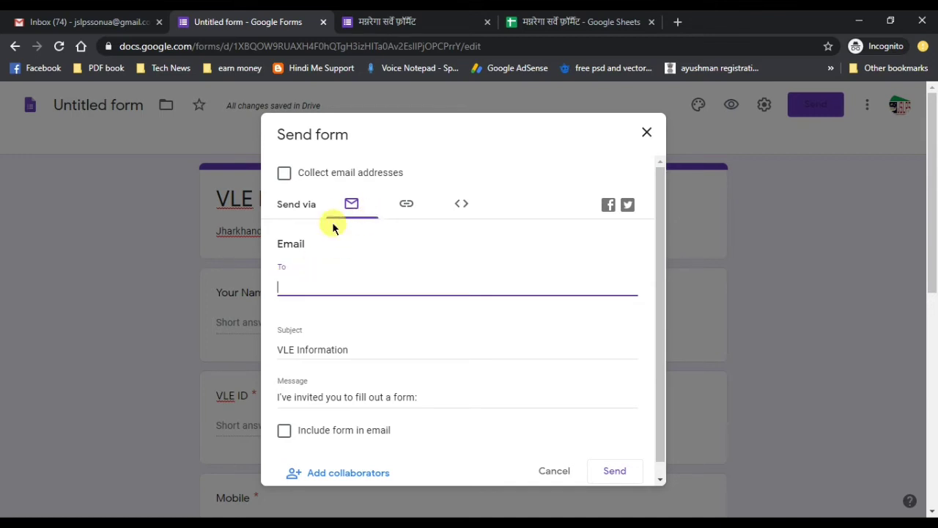
type("c")
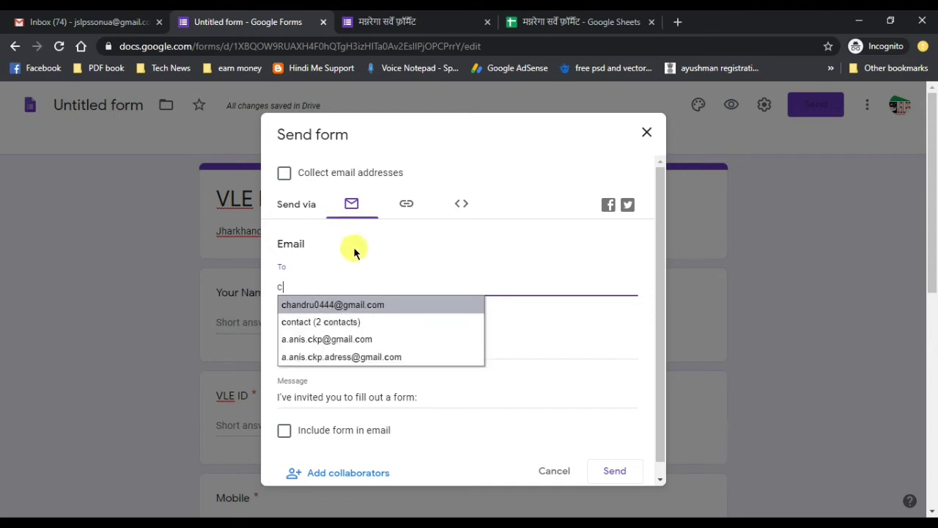
key("BackSpace")
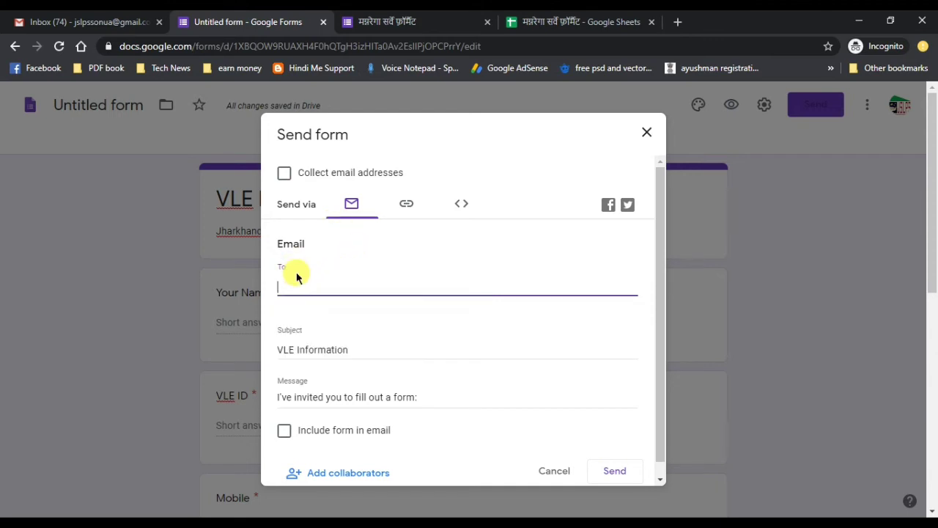
type("a")
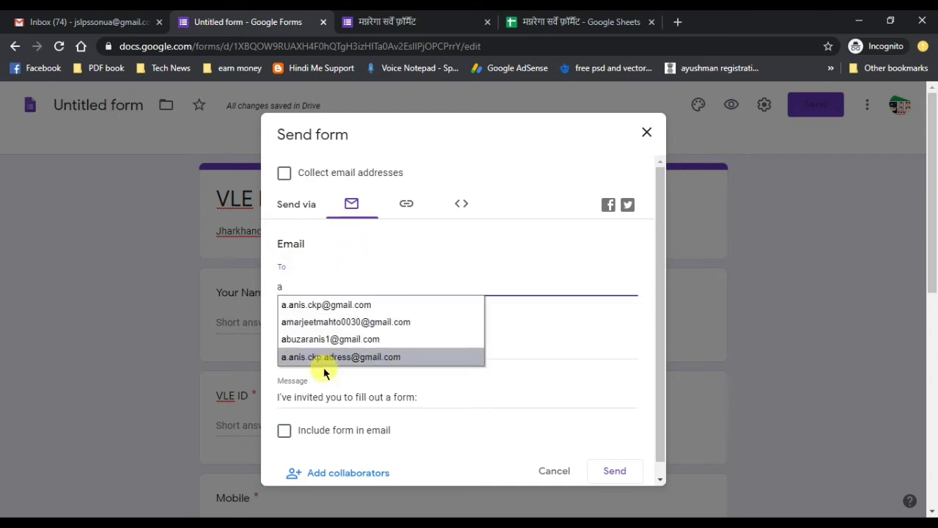
left_click(326, 340)
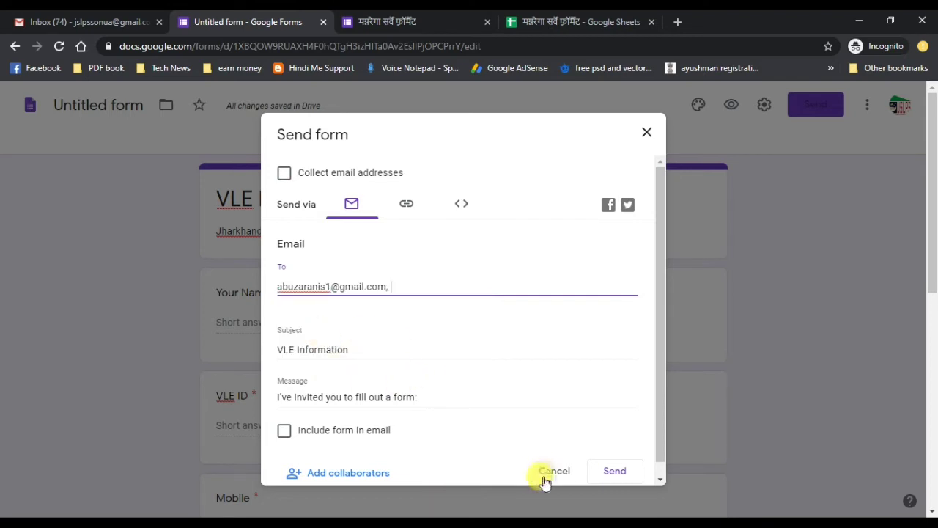
left_click(618, 475)
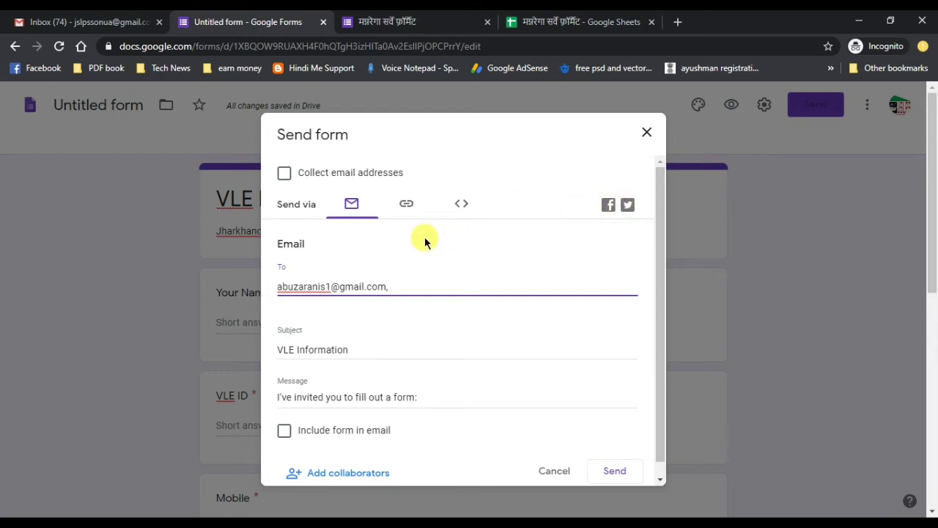
left_click(616, 475)
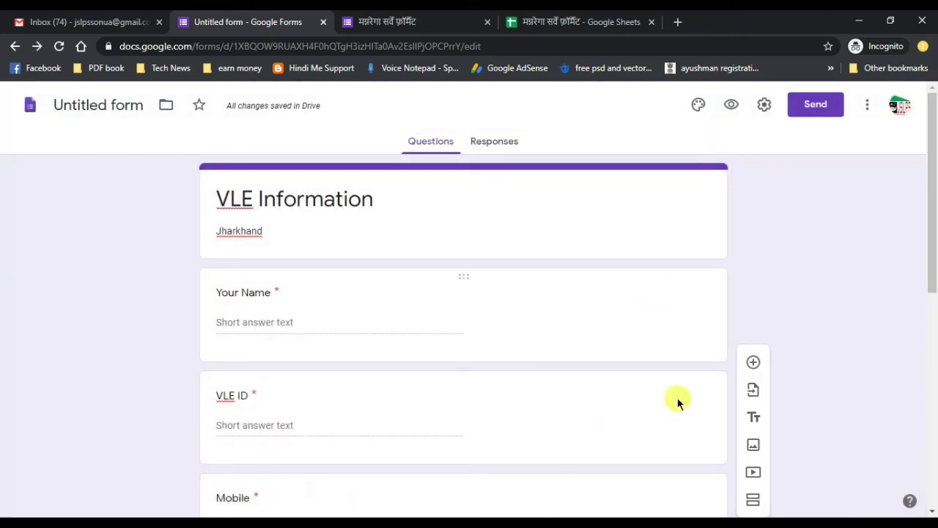
left_click(197, 523)
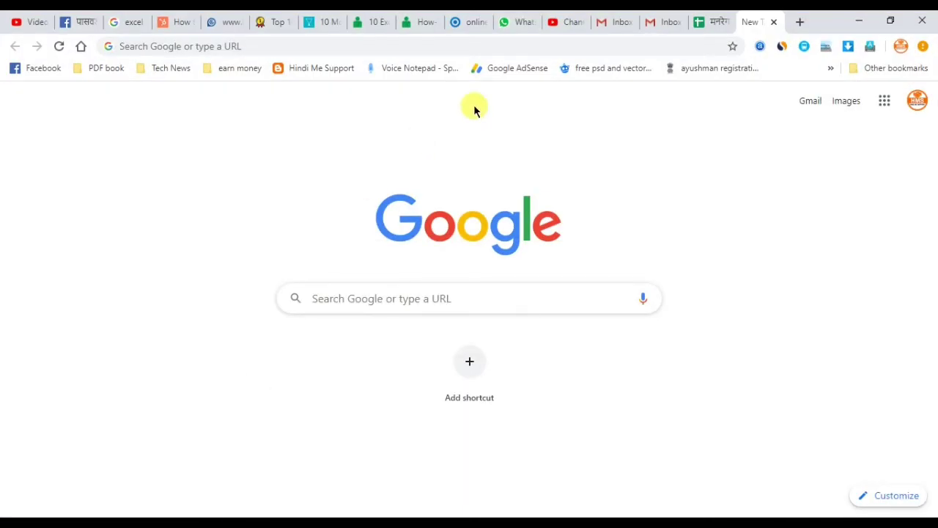
- Refresh the Gmail inbox, open the VLE Information invitation and launch its Fill Out Form link
left_click(660, 20)
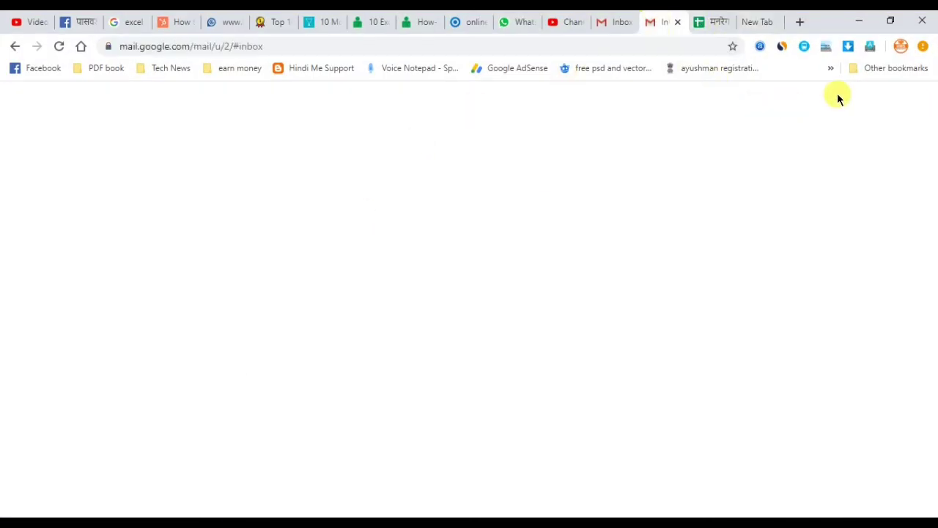
left_click(915, 103)
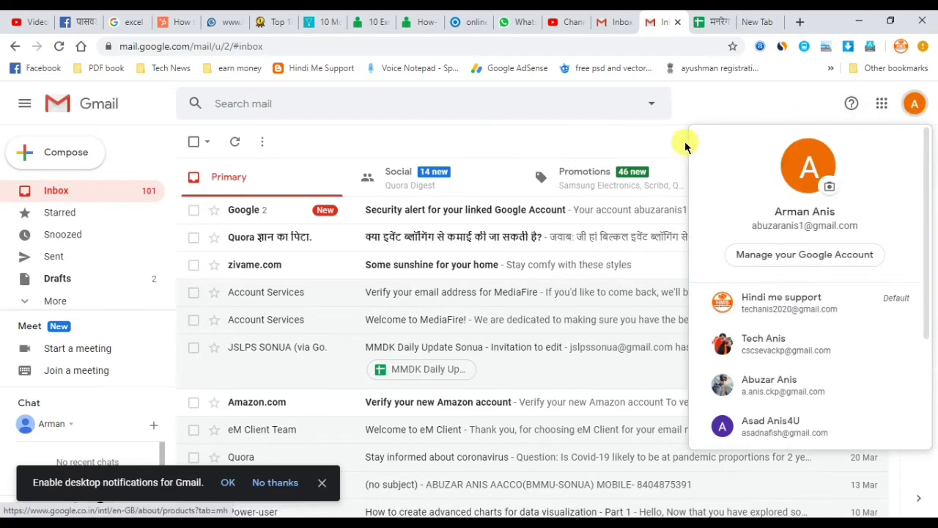
left_click(236, 142)
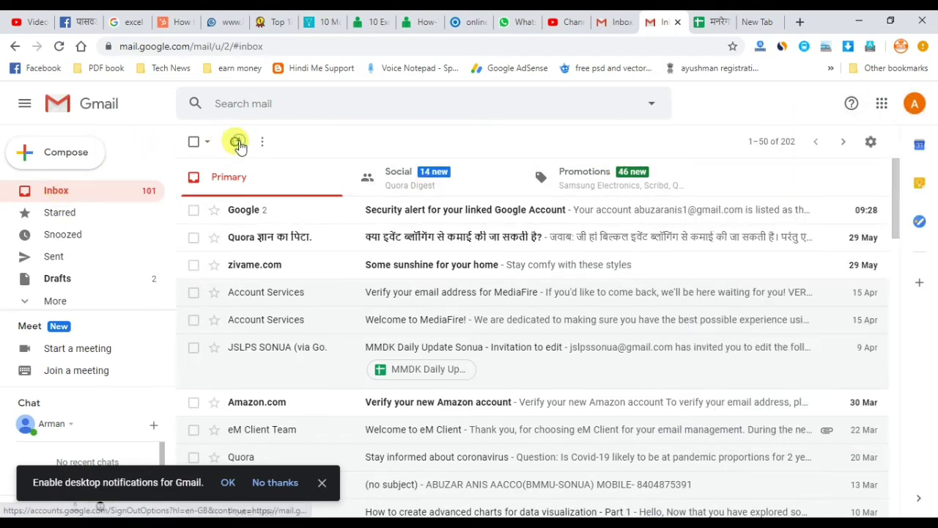
left_click(236, 142)
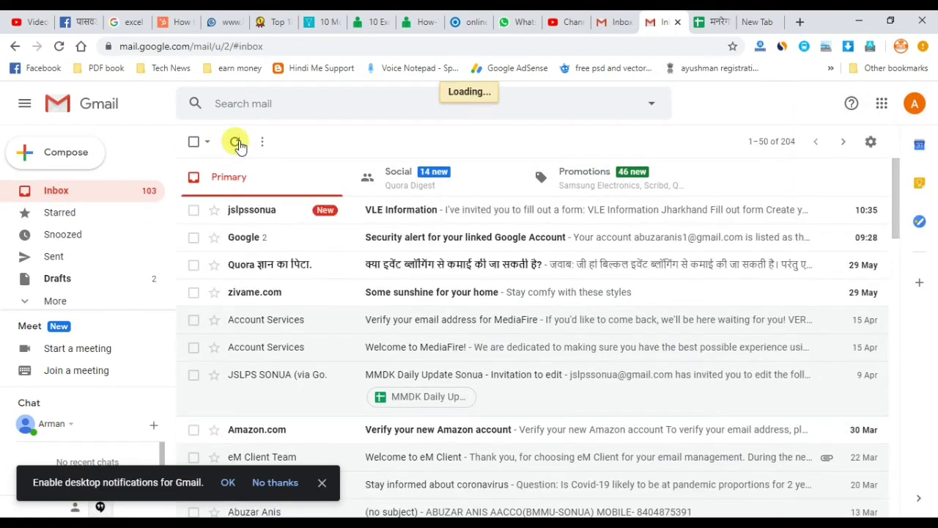
left_click(296, 213)
scroll(367, 366, "down", 2)
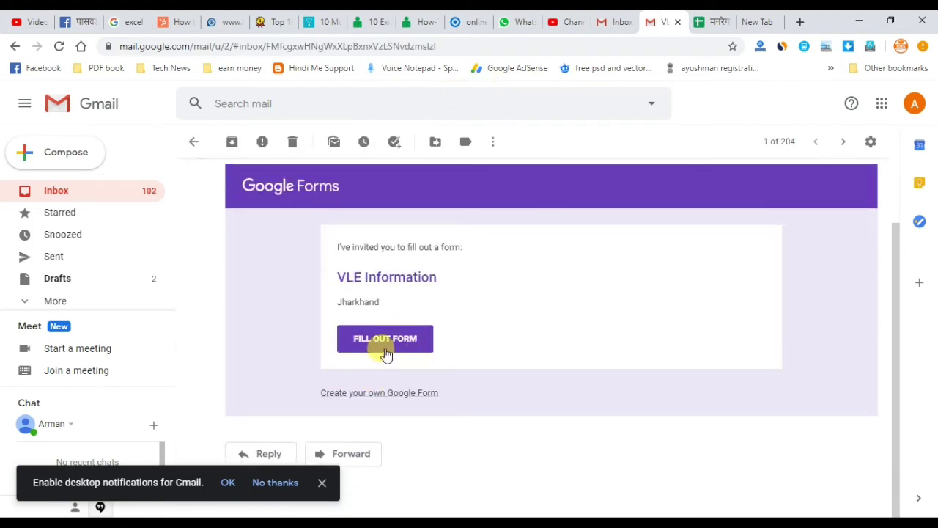
left_click(386, 352)
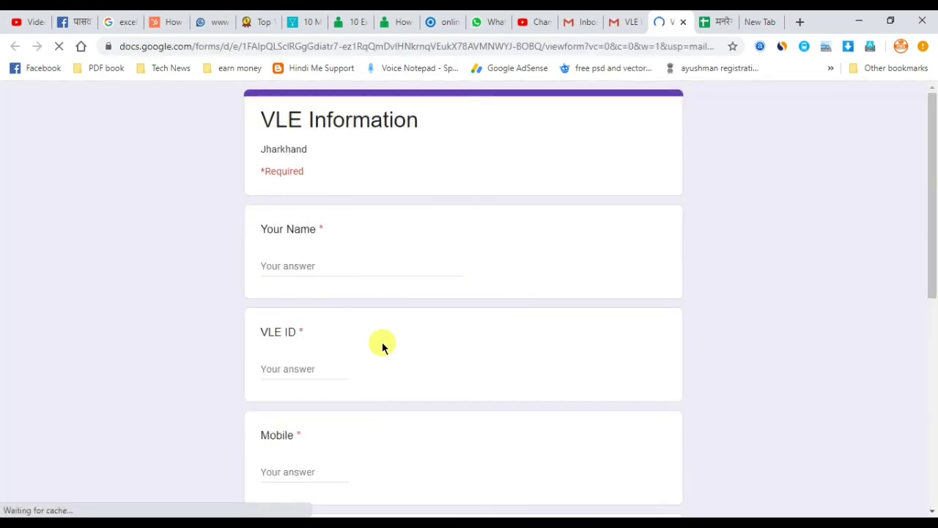
- Enter the respondent's name as the Your Name answer
scroll(425, 242, "down", 2)
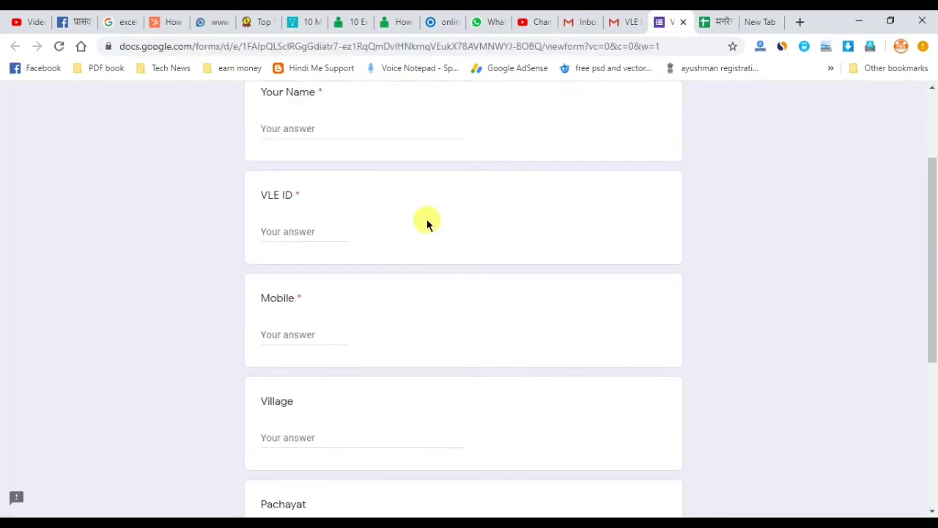
scroll(427, 223, "up", 1)
scroll(428, 223, "down", 3)
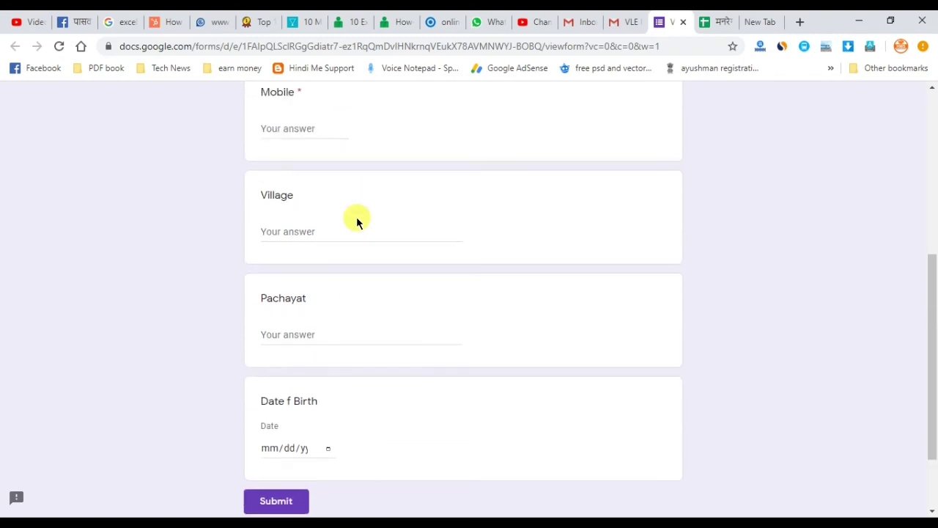
scroll(356, 216, "up", 5)
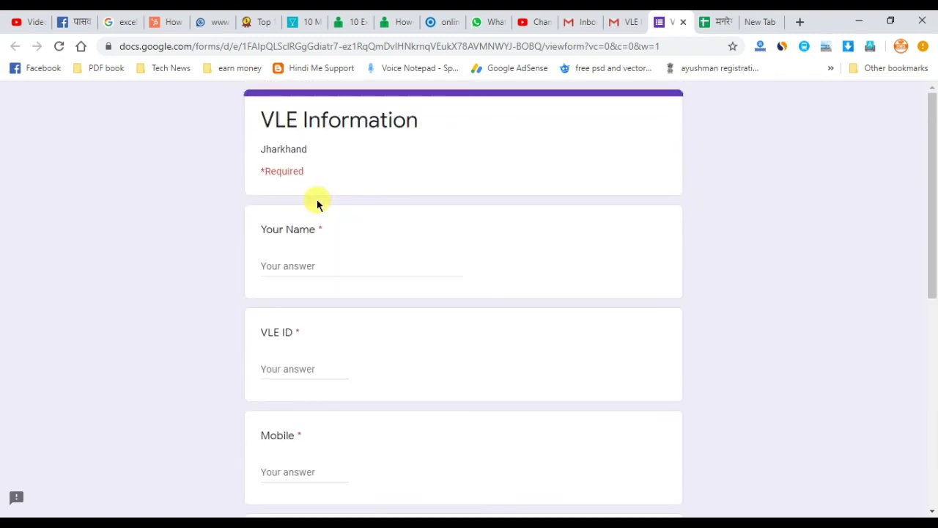
left_click(295, 264)
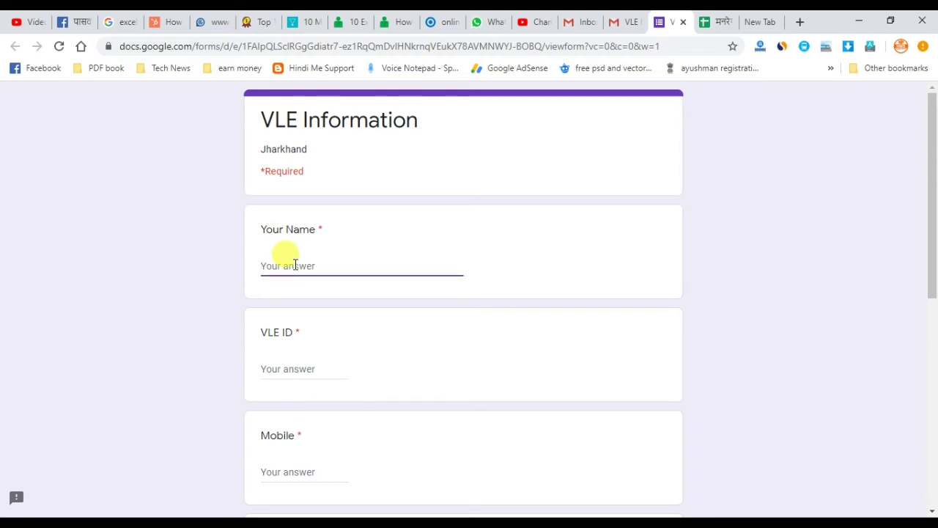
key("BackSpace")
key("BackSpace")
key("BackSpace")
key("BackSpace")
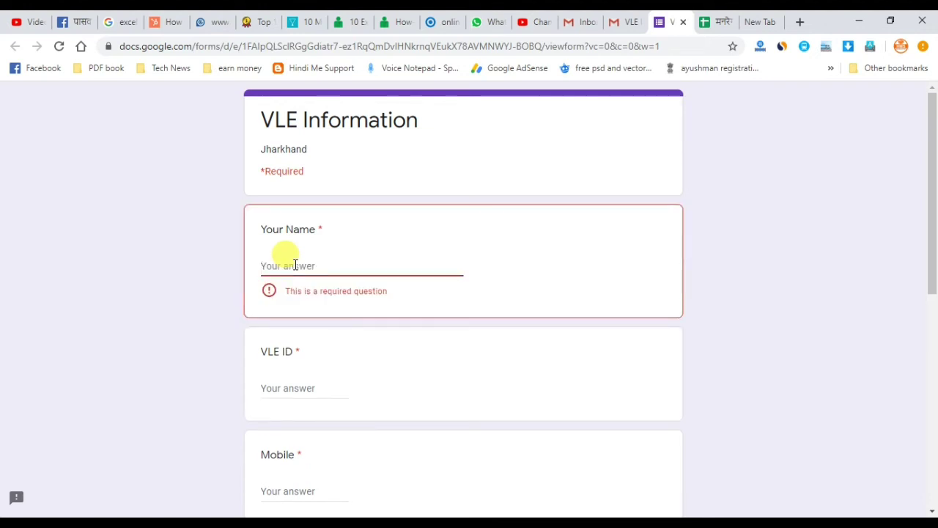
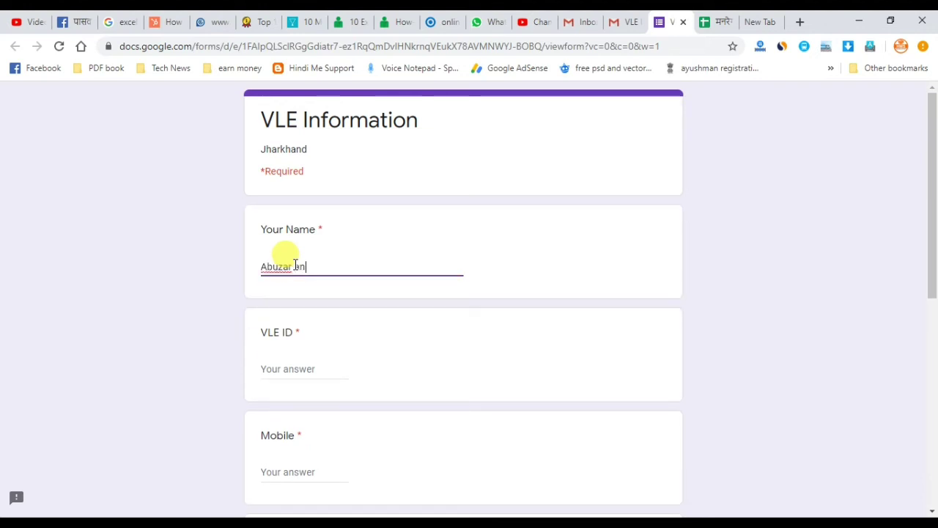
key("BackSpace")
key("Tab")
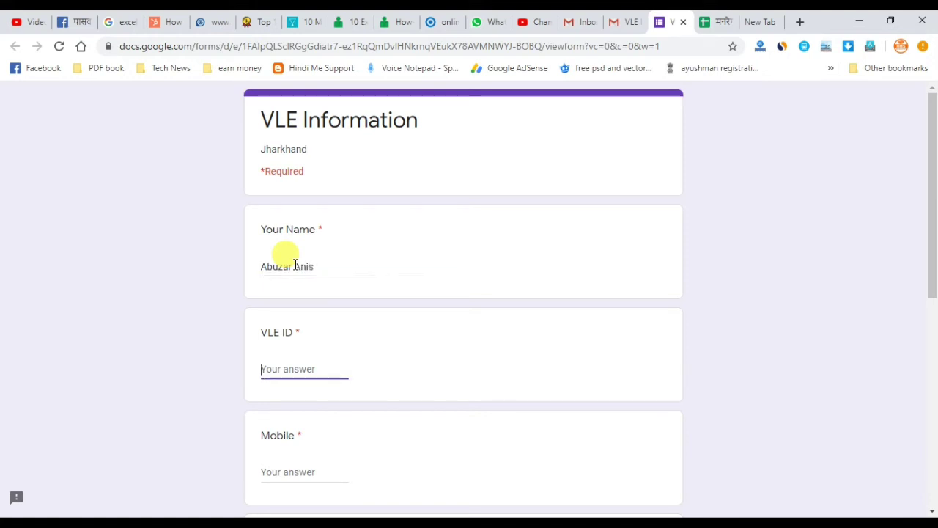
- Fill in the VLE ID, mobile number and village answers, moving on to Pachayat
scroll(294, 315, "down", 1)
left_click(296, 399)
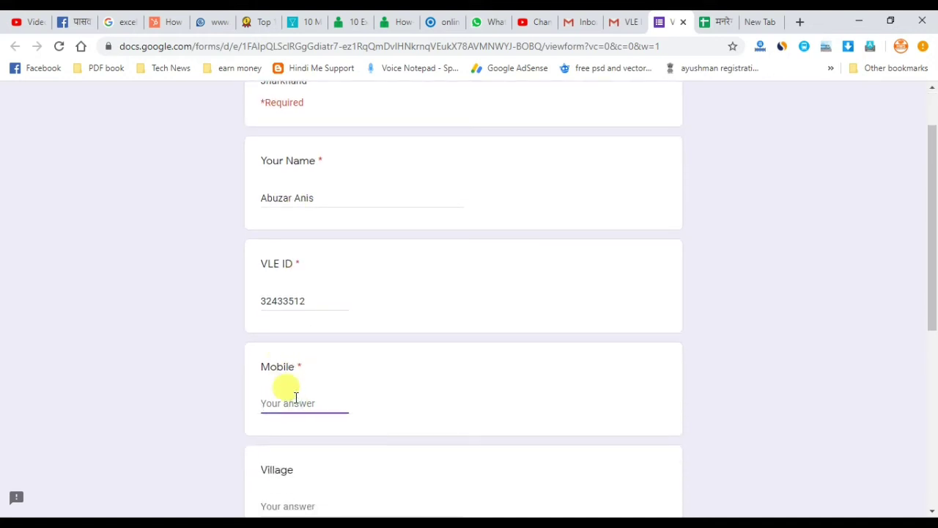
key("Tab")
scroll(308, 399, "down", 1)
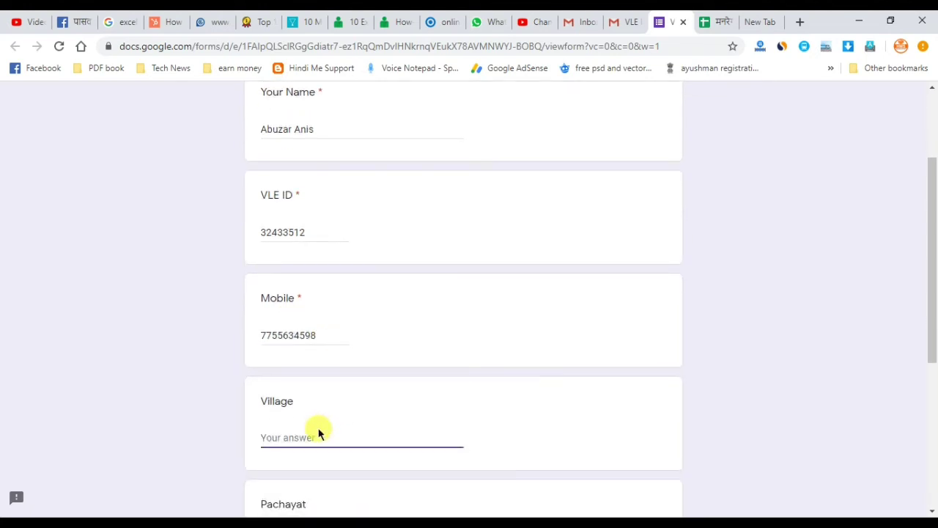
type("pansua")
key("Tab")
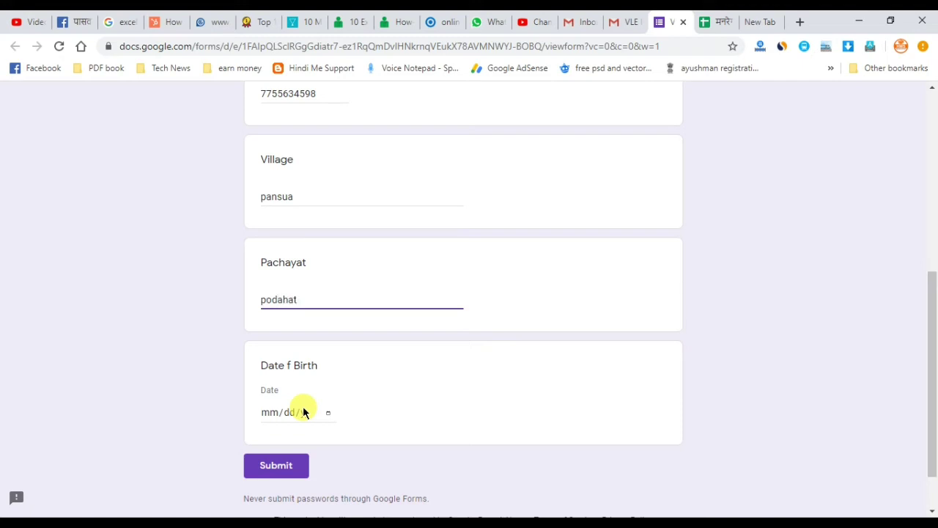
left_click(304, 412)
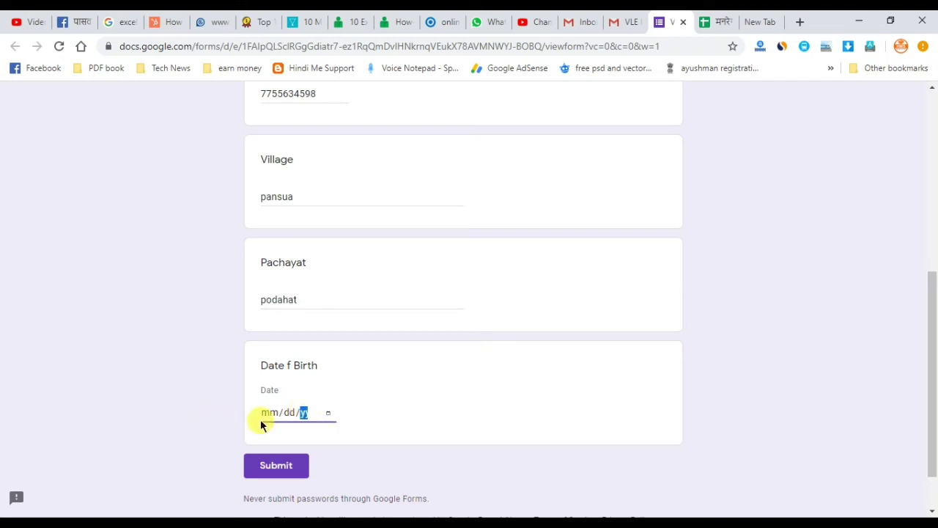
left_click(329, 414)
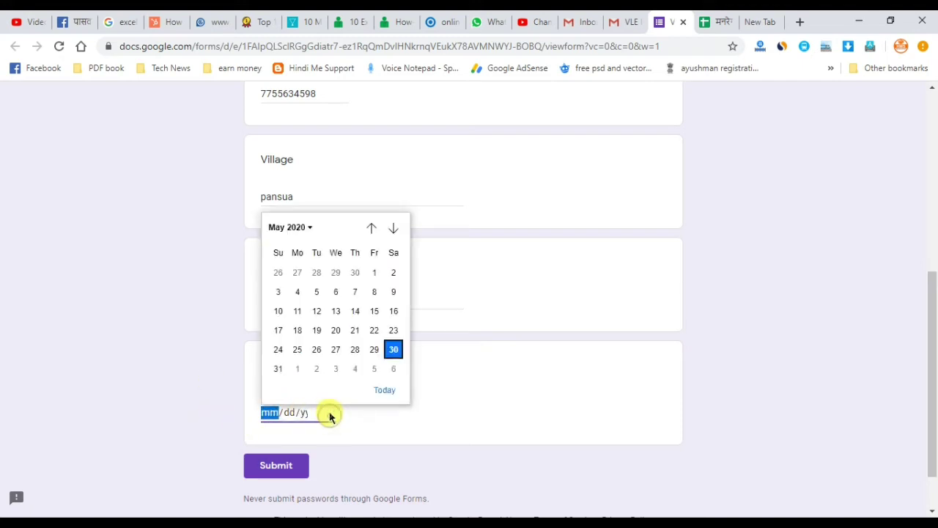
left_click(297, 228)
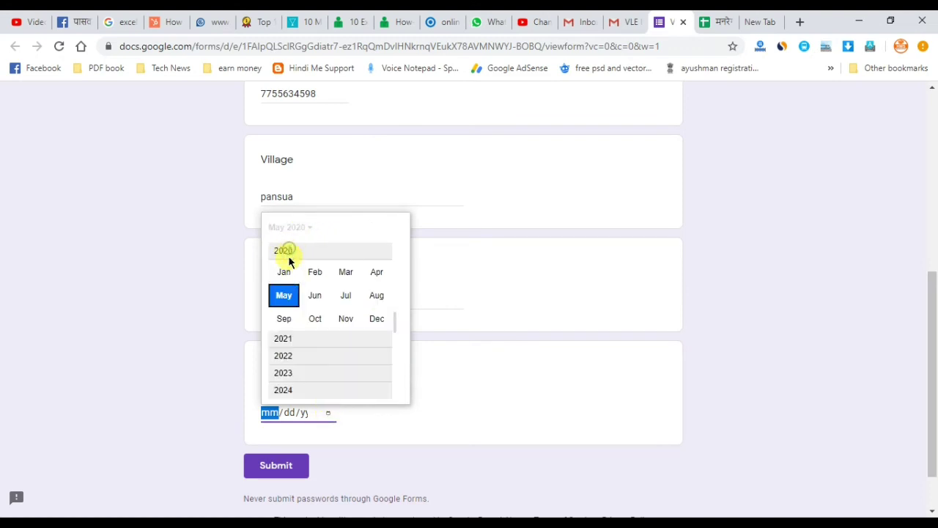
scroll(285, 345, "down", 1)
scroll(287, 369, "up", 2)
scroll(285, 353, "down", 5)
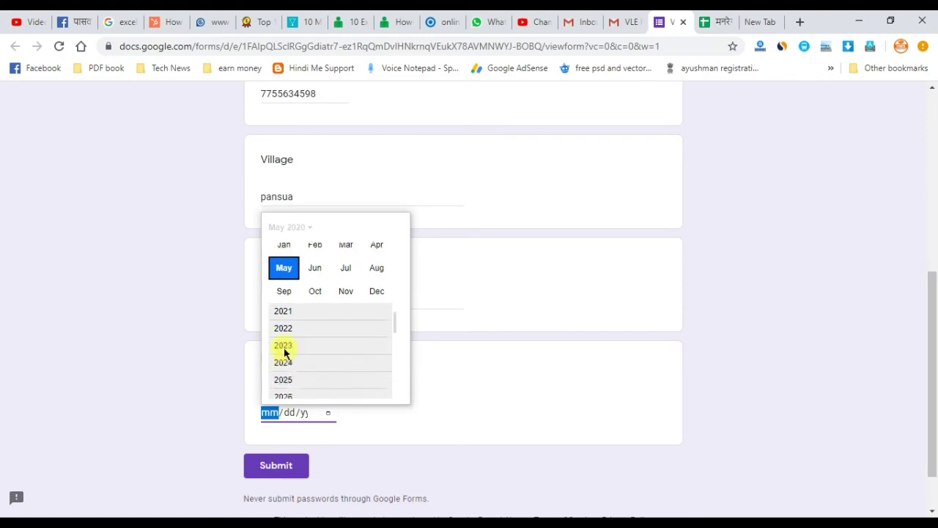
scroll(300, 337, "up", 1)
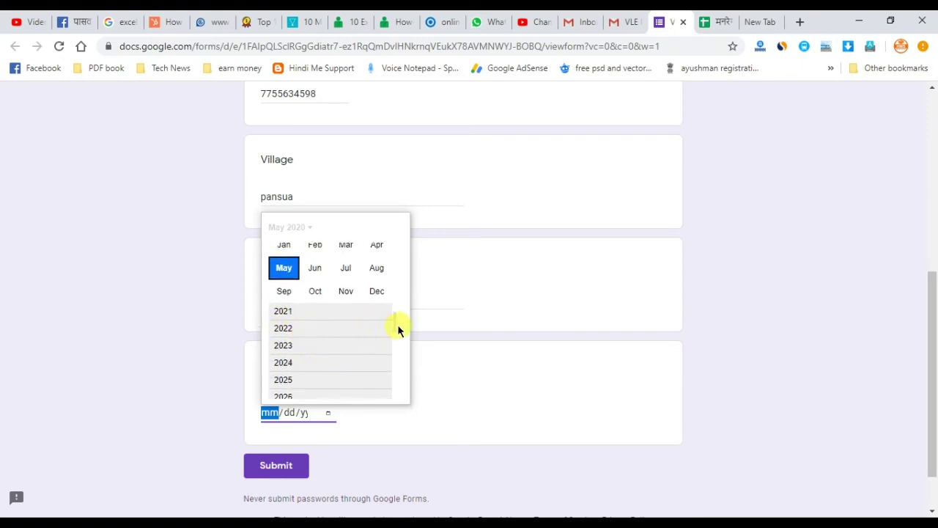
left_click_drag(395, 323, 396, 188)
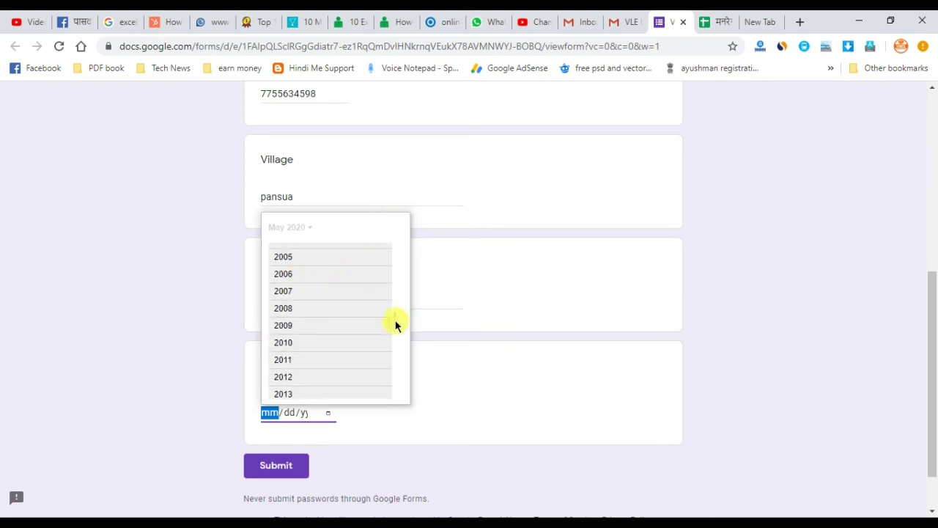
left_click_drag(396, 325, 378, 280)
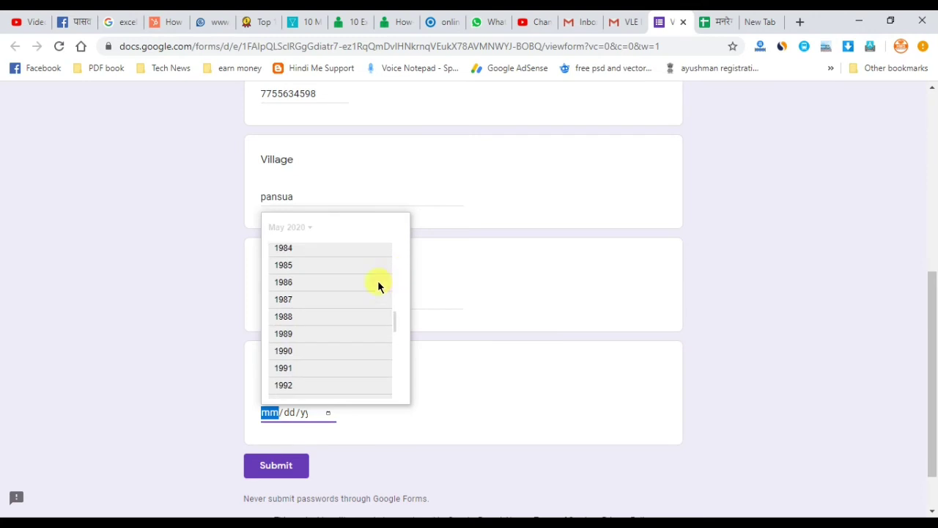
left_click(289, 386)
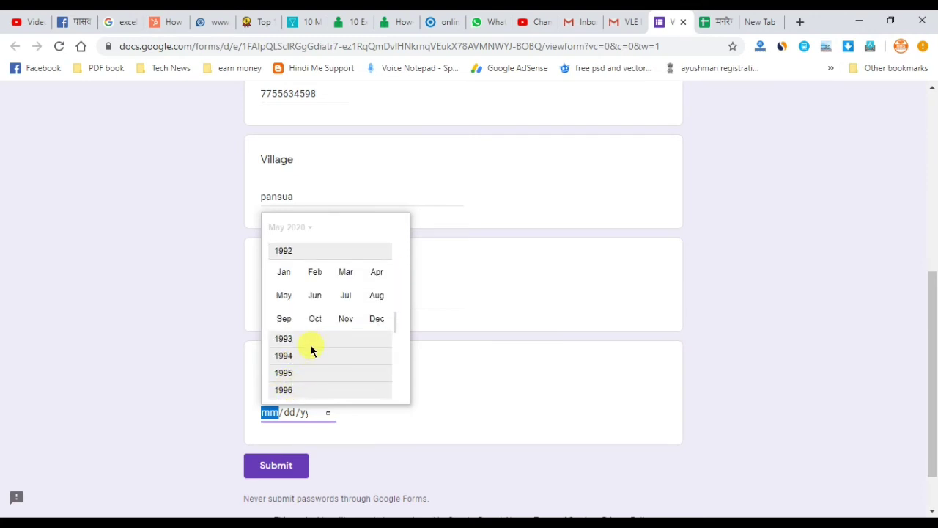
left_click(291, 277)
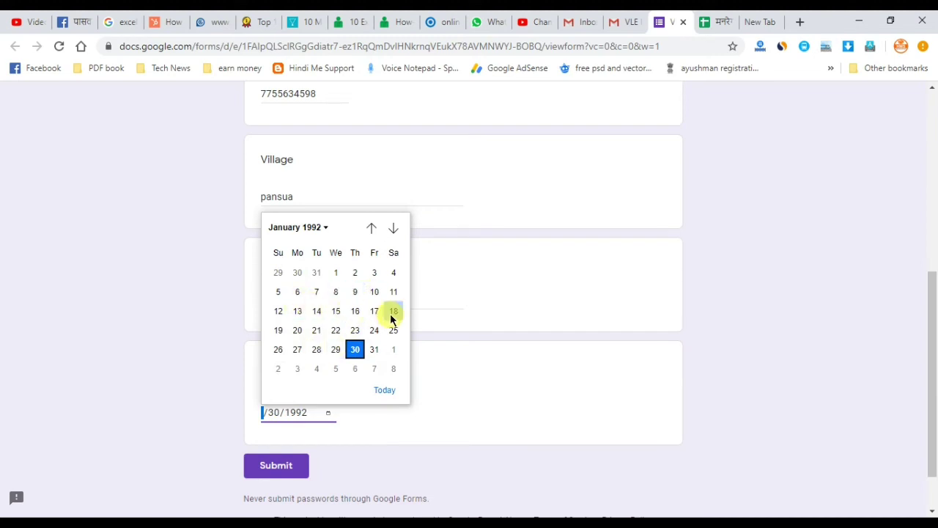
left_click(375, 330)
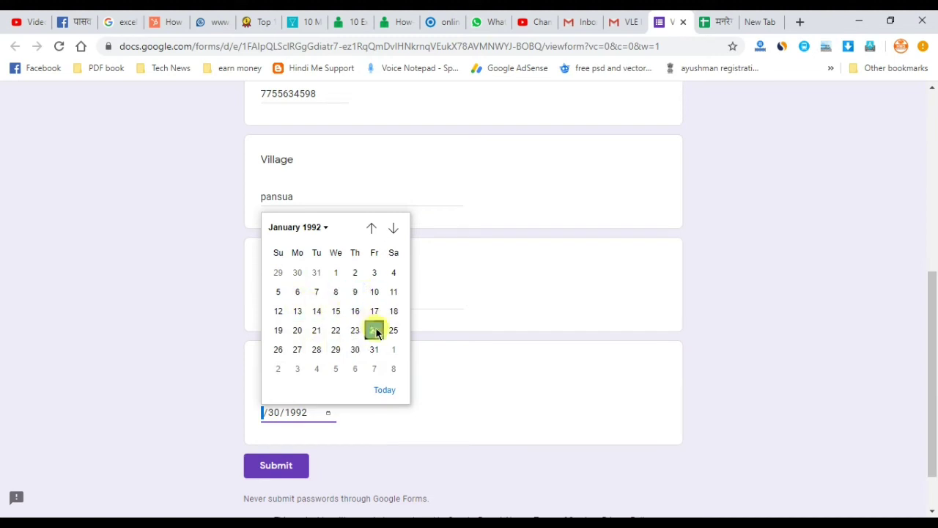
- Submit the first response, start another one and enter the second respondent's name
left_click(269, 461)
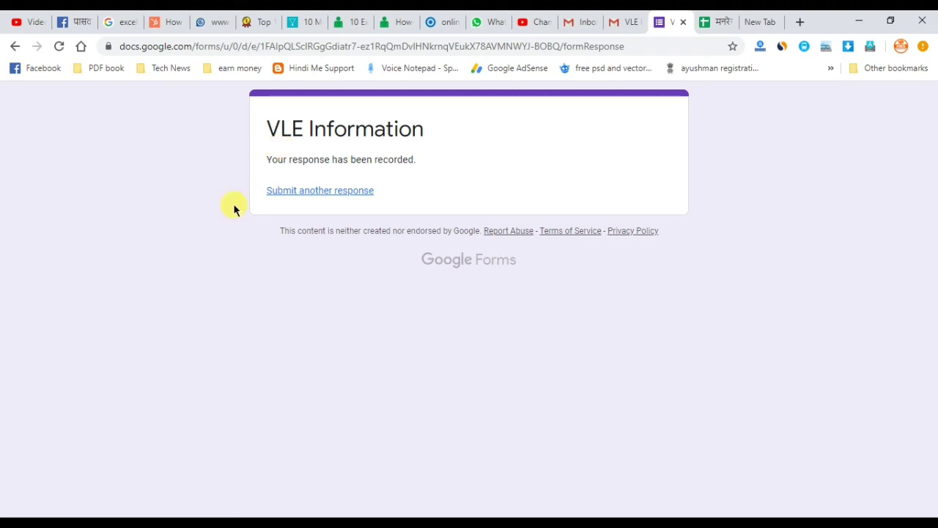
left_click(297, 196)
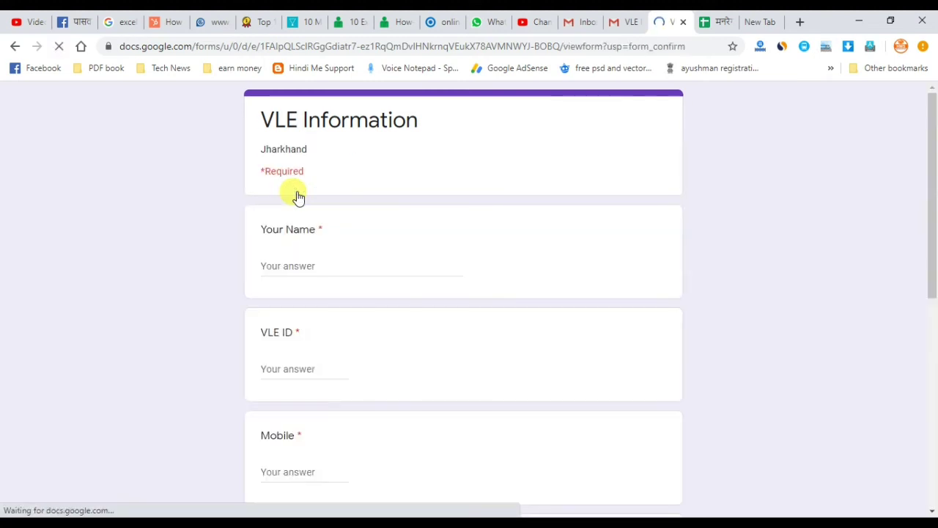
left_click(301, 265)
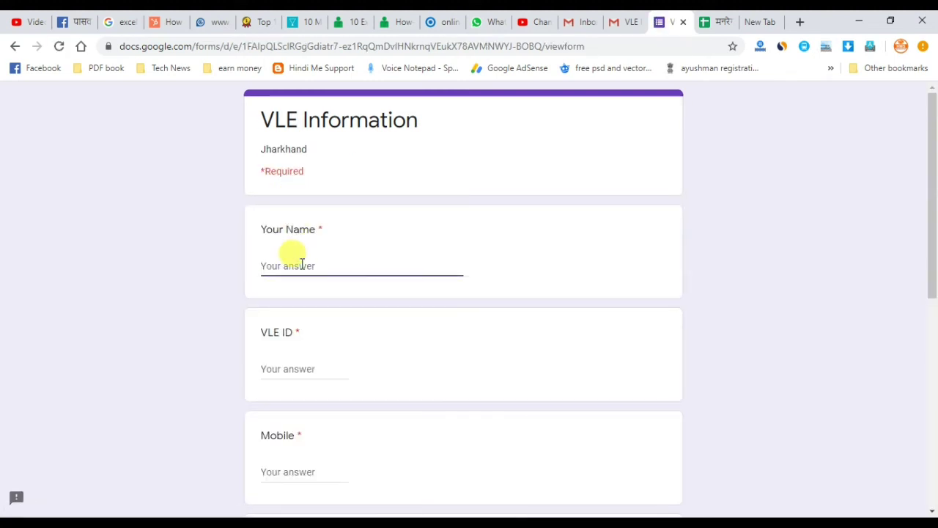
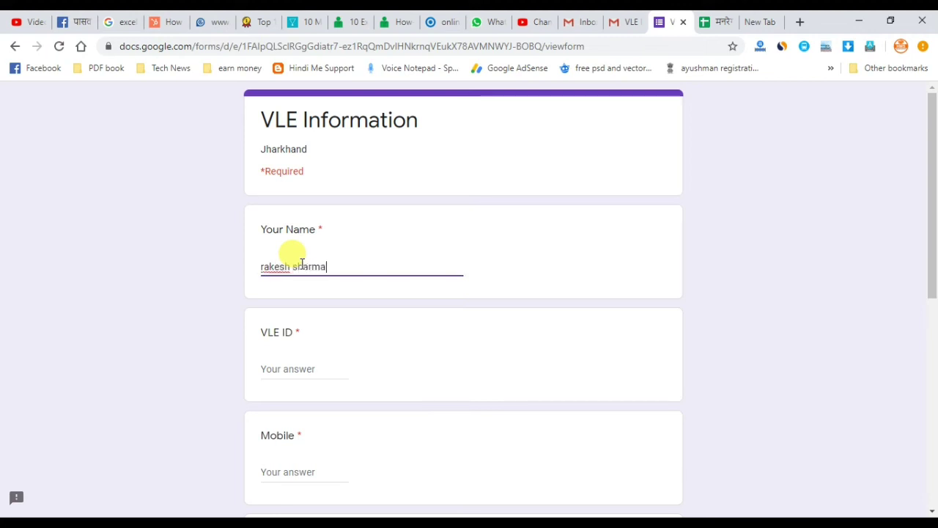
left_click(314, 373)
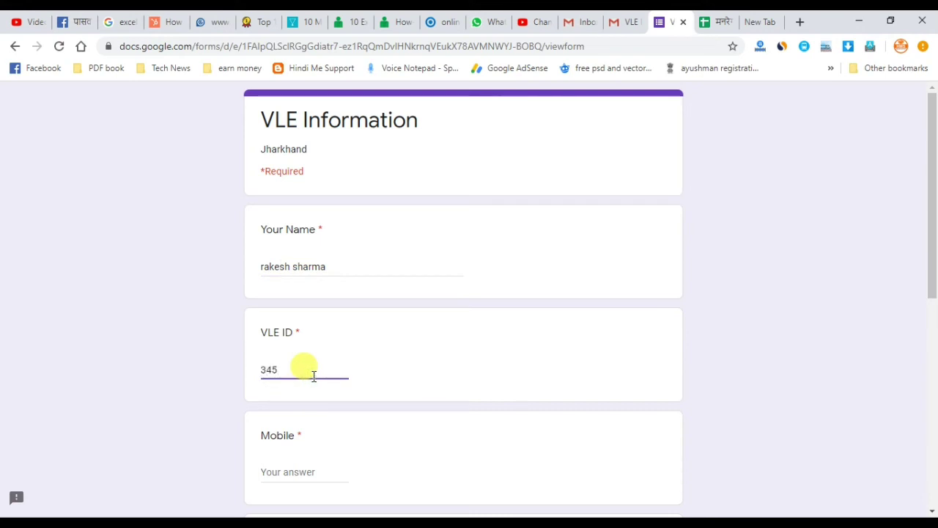
- Fill in the second response's VLE ID, mobile number, village and Pachayat answers
scroll(307, 381, "down", 3)
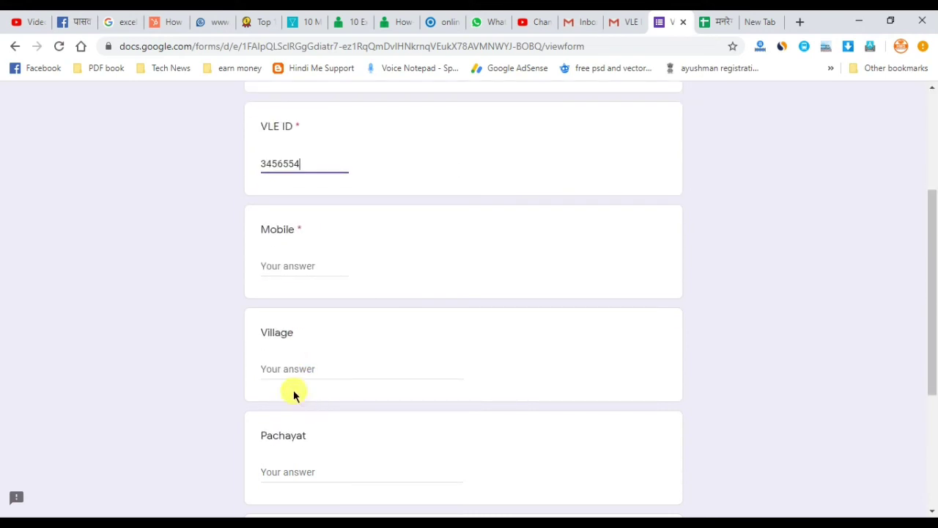
left_click(269, 258)
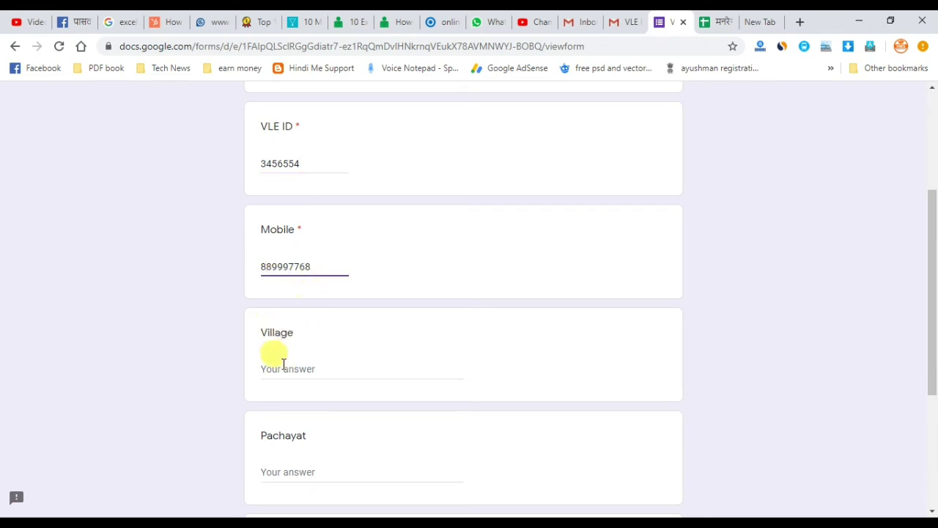
left_click(284, 364)
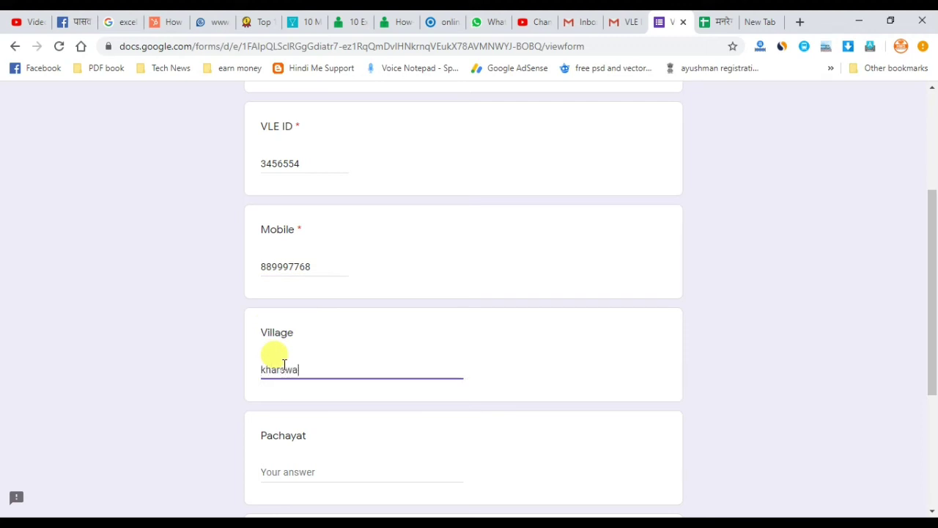
left_click(308, 471)
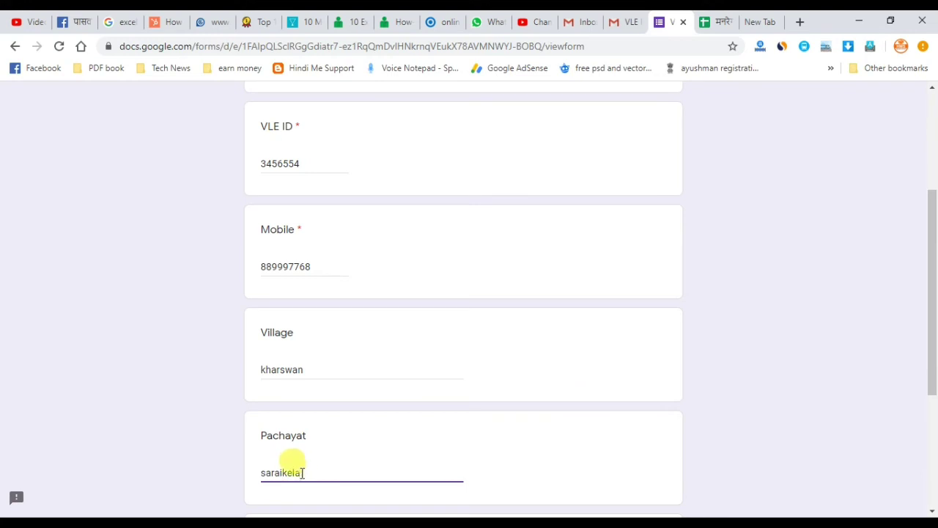
scroll(302, 472, "down", 3)
- Set the Date of Birth to 11 January 1999 and submit the second response
left_click(327, 352)
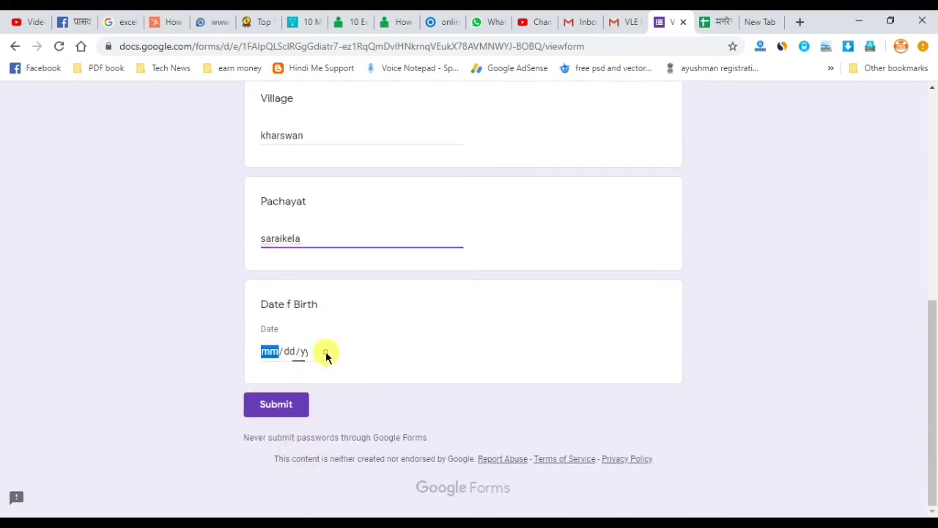
left_click(312, 170)
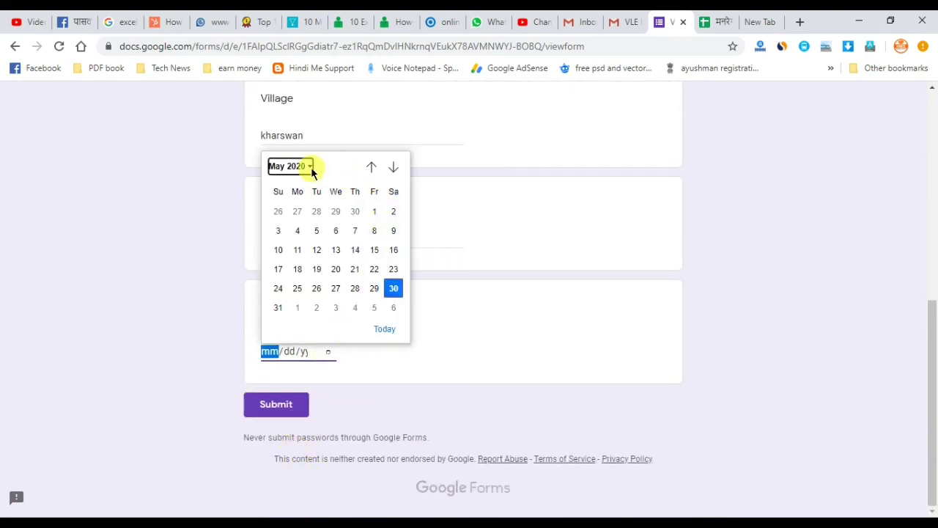
scroll(389, 217, "up", 5)
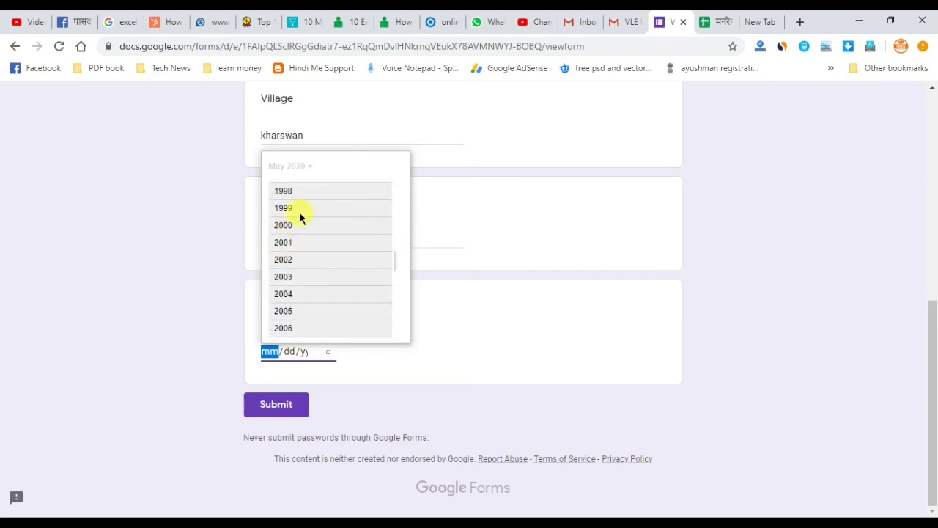
left_click(299, 211)
left_click(287, 210)
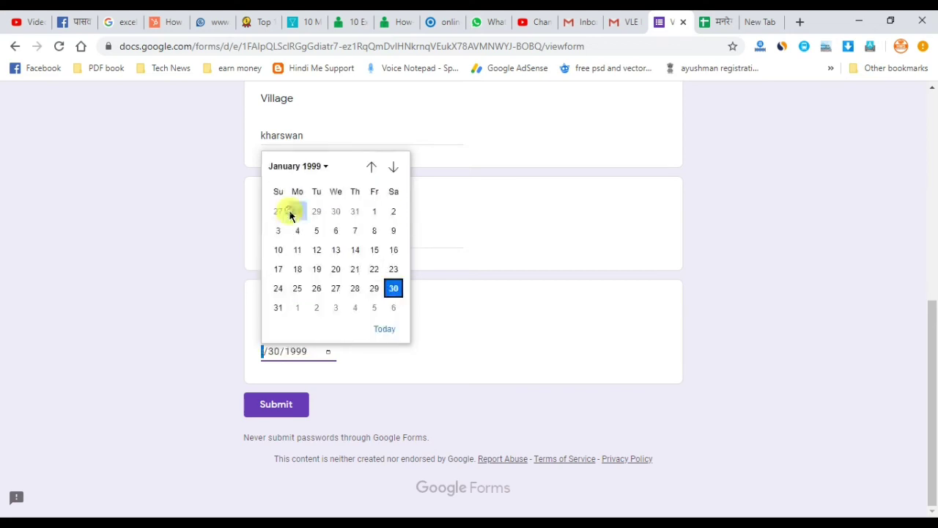
left_click(297, 251)
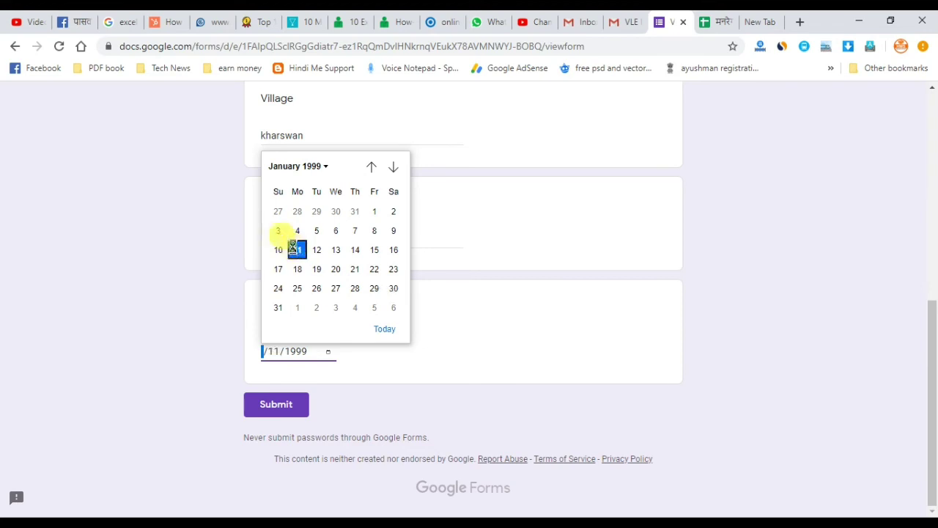
left_click(271, 410)
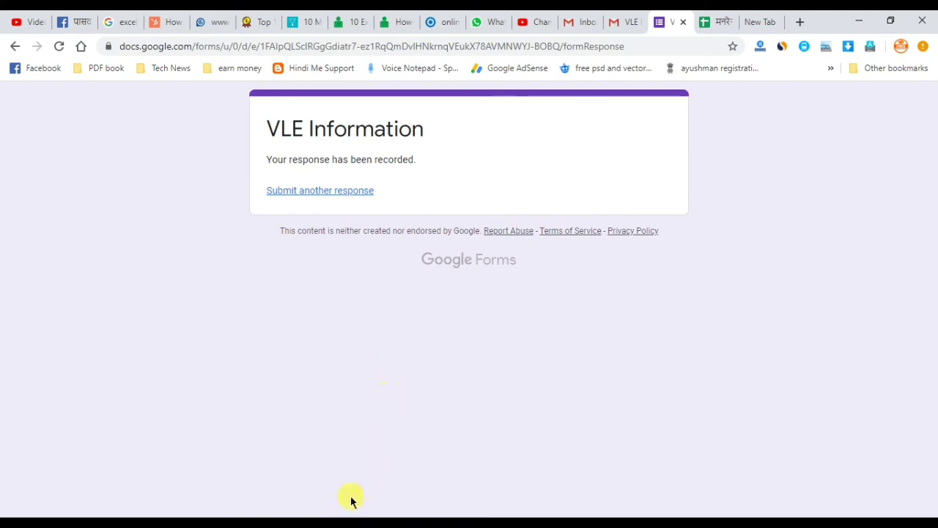
- Return to the form editor and view the Responses summary listing both submitted responses
key("alt+Tab")
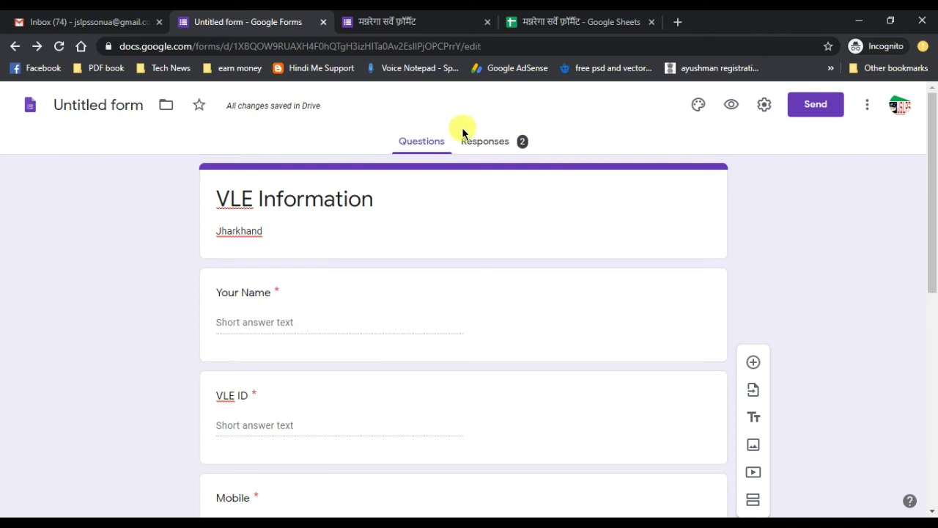
key("alt+Tab")
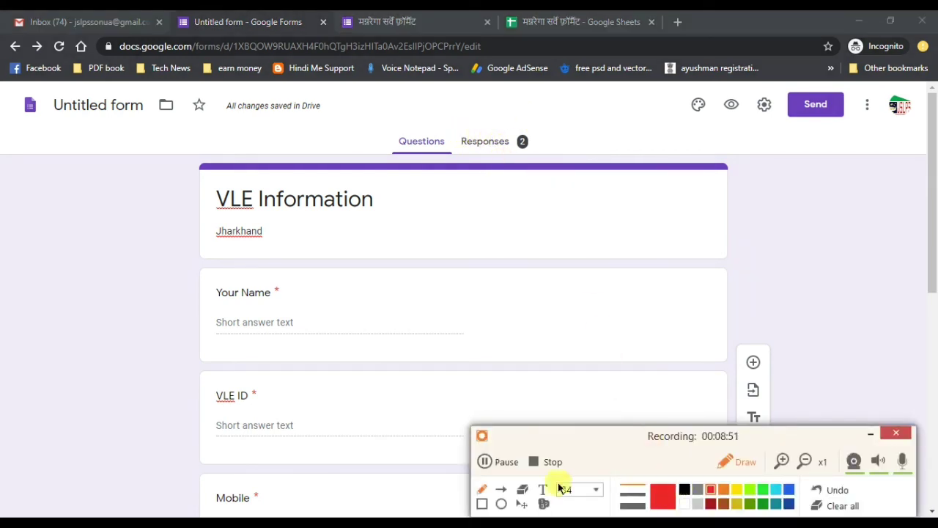
left_click(482, 503)
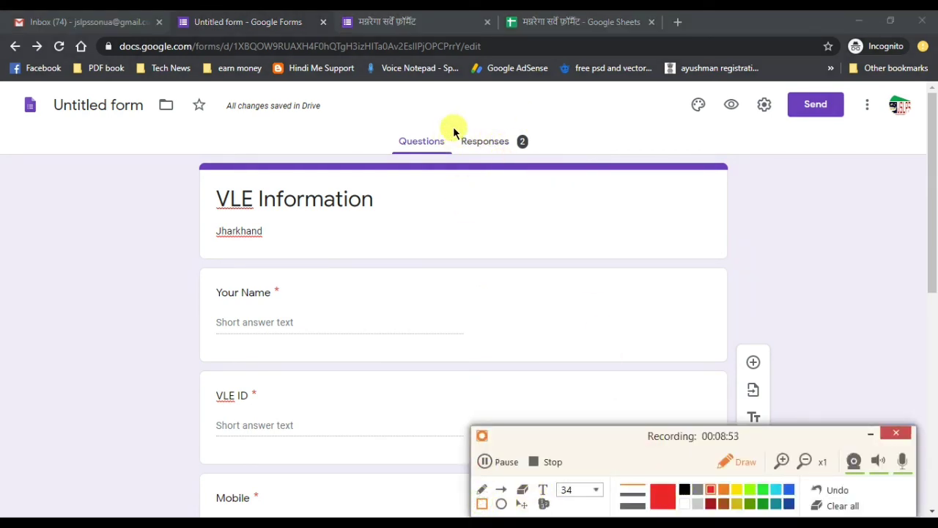
left_click_drag(456, 126, 552, 164)
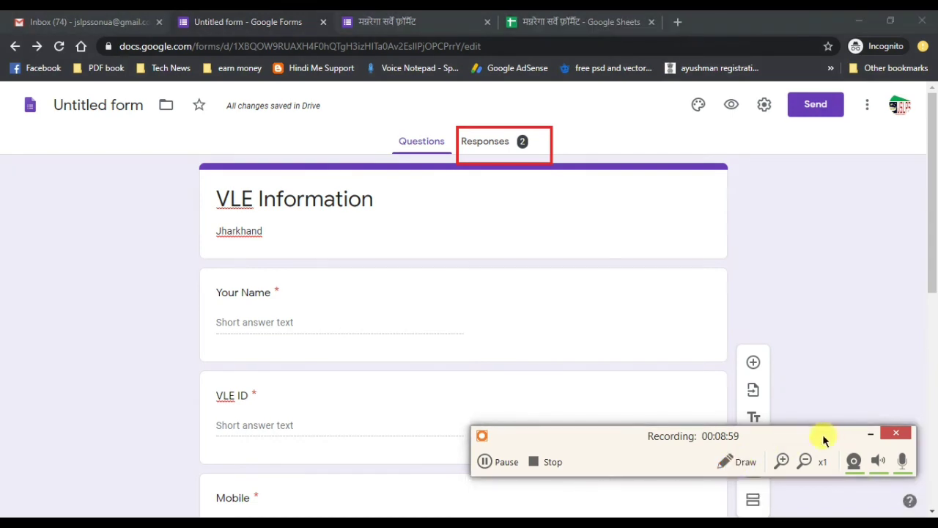
left_click(869, 433)
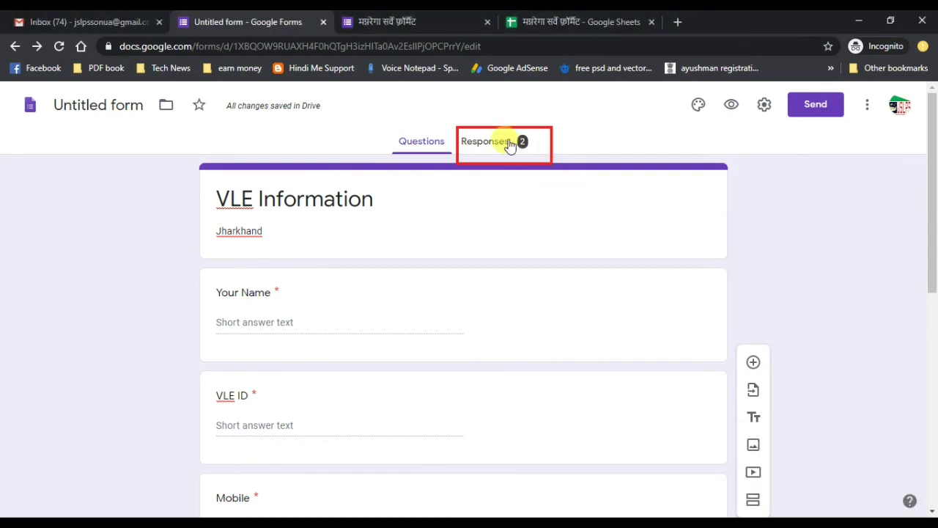
left_click(495, 146)
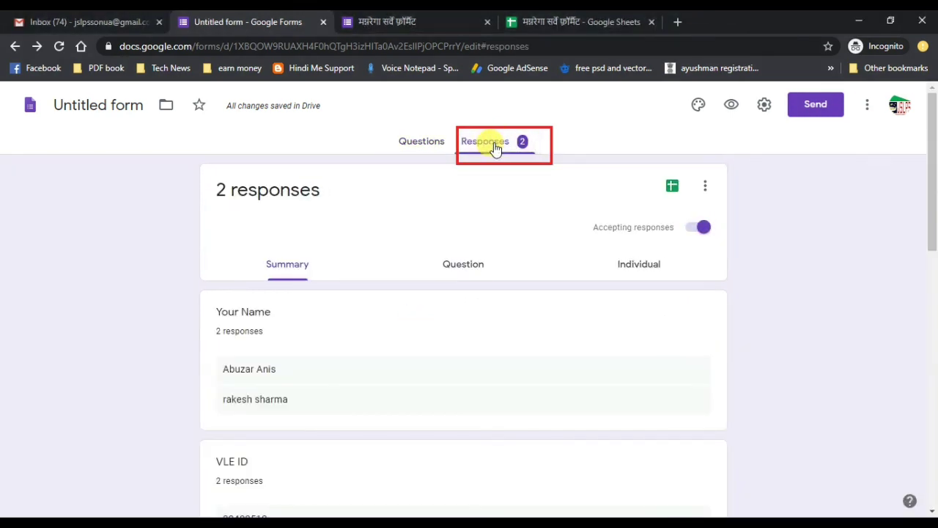
left_click(425, 522)
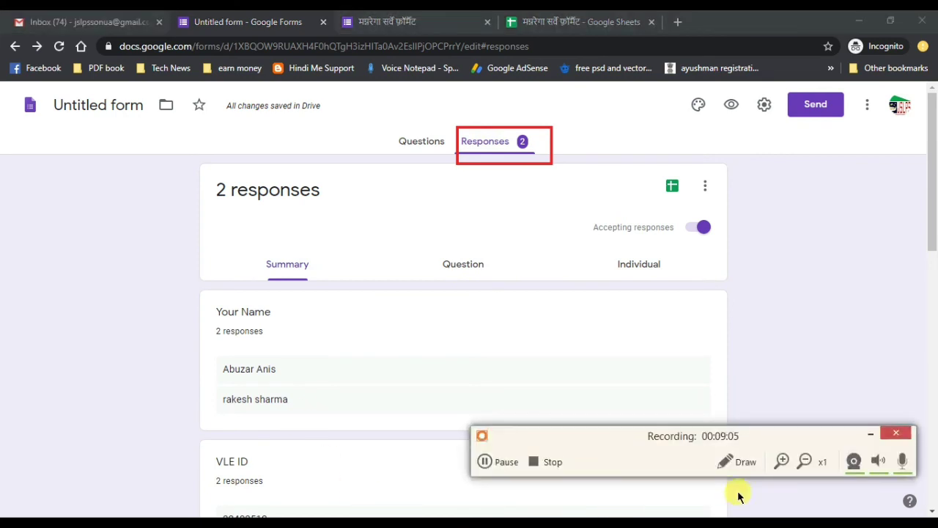
left_click(742, 462)
left_click(840, 506)
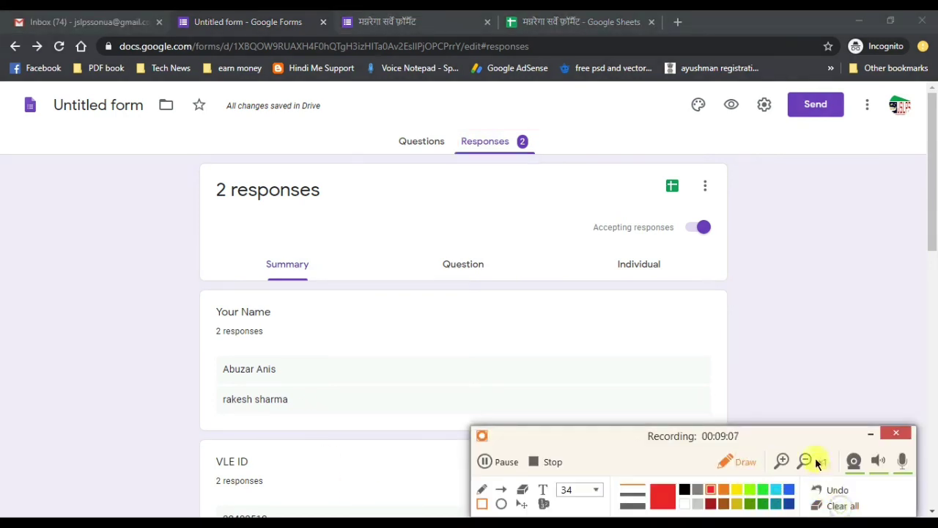
left_click(870, 434)
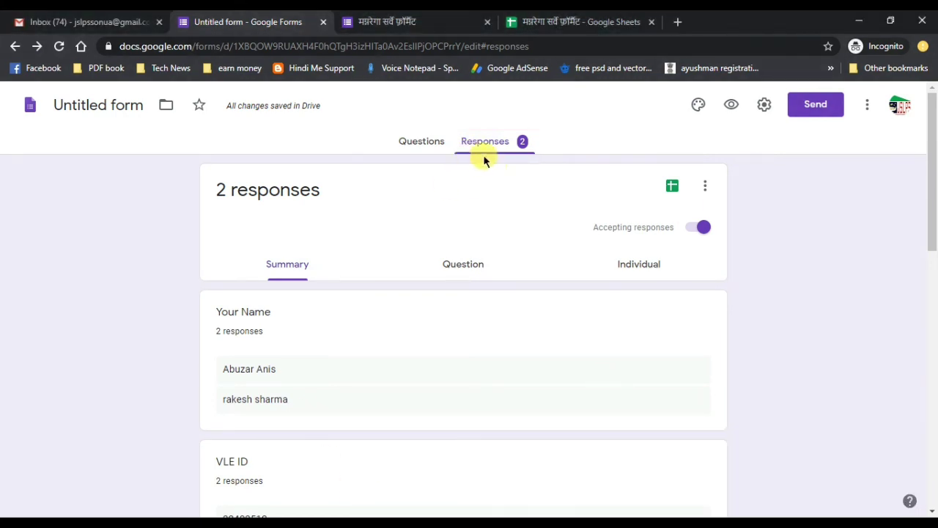
scroll(287, 325, "down", 5)
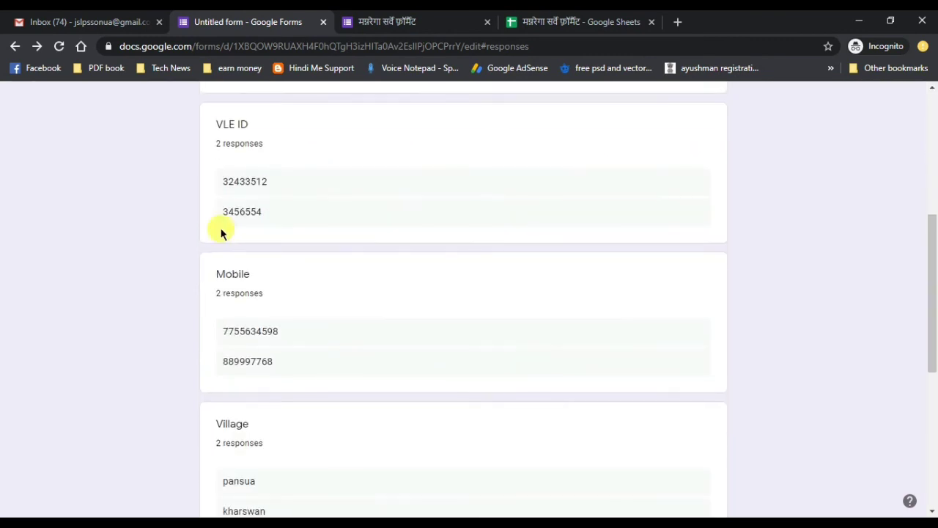
scroll(217, 176, "up", 2)
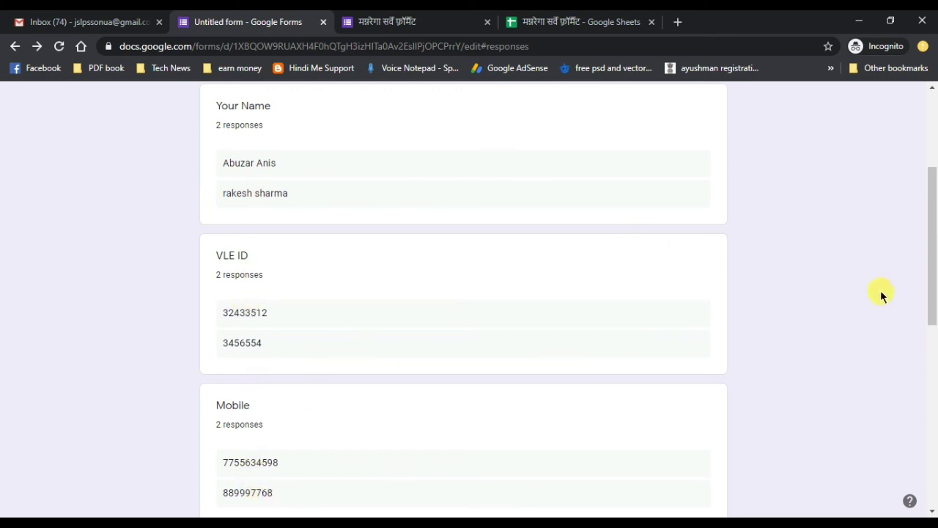
left_click_drag(928, 284, 921, 200)
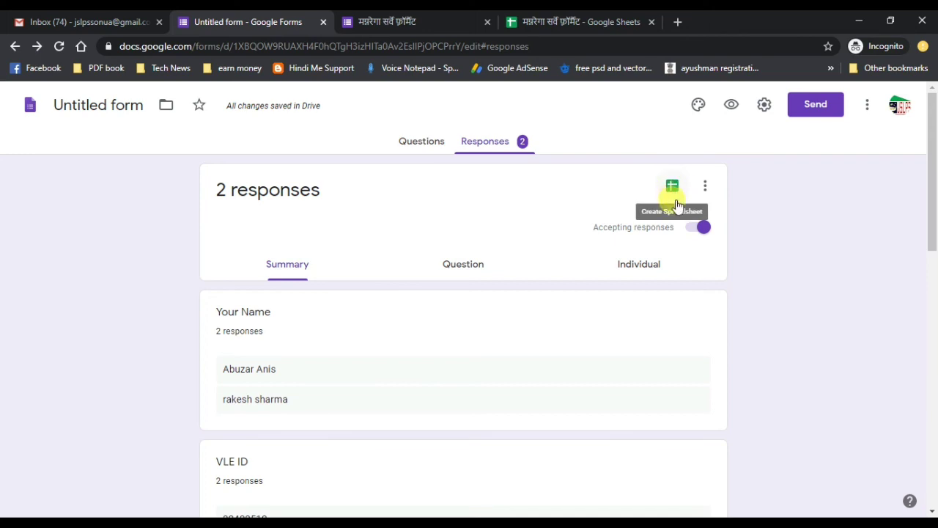
- Create a new linked responses spreadsheet named 'VLE information'
left_click(672, 187)
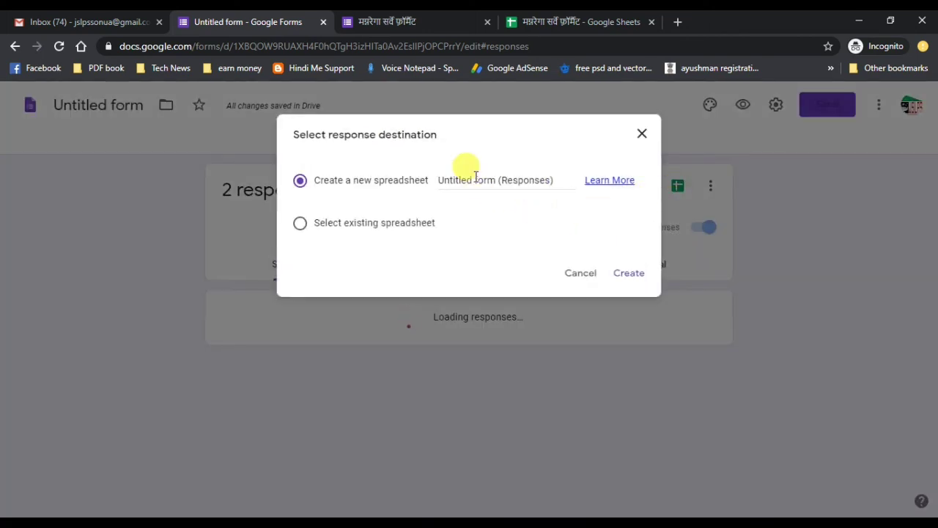
left_click_drag(455, 170, 555, 183)
left_click_drag(422, 182, 397, 179)
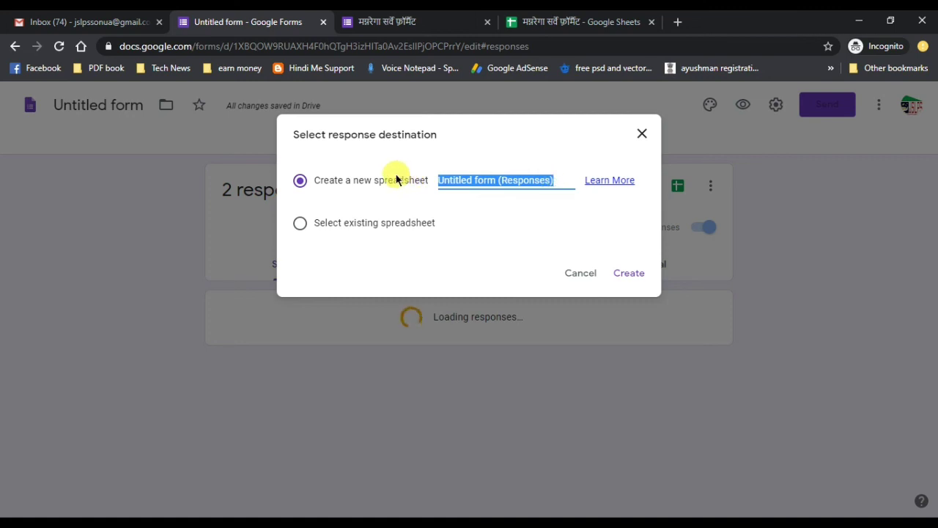
type("VLE information")
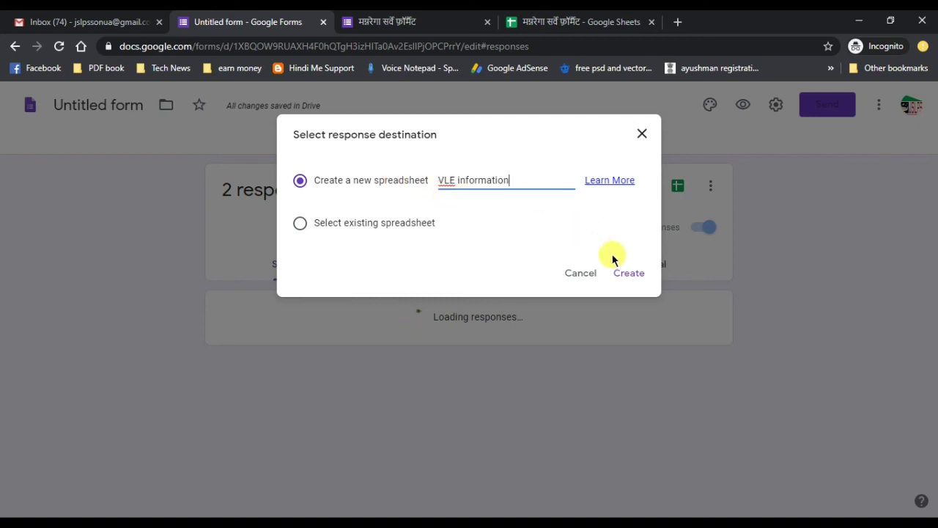
left_click(628, 273)
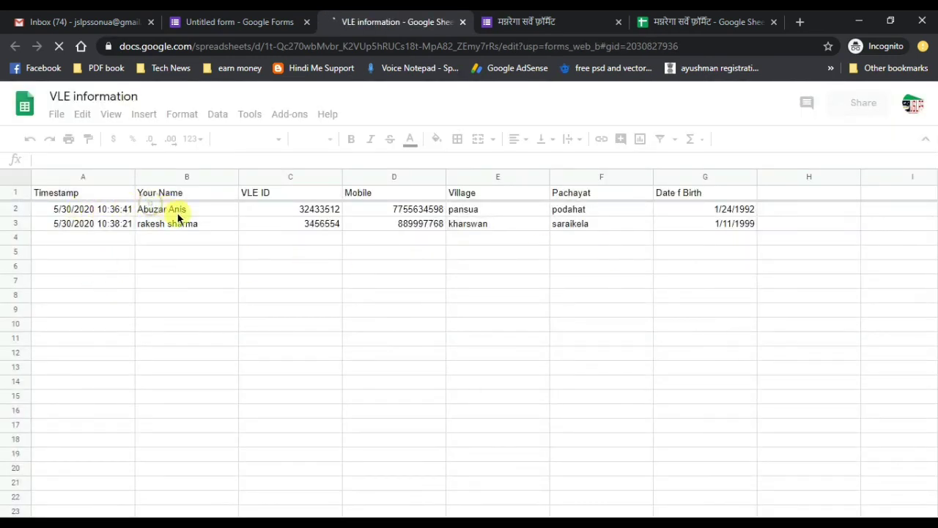
- Look over the two response rows in the sheet, then reopen a blank form for another response
left_click_drag(178, 214, 697, 220)
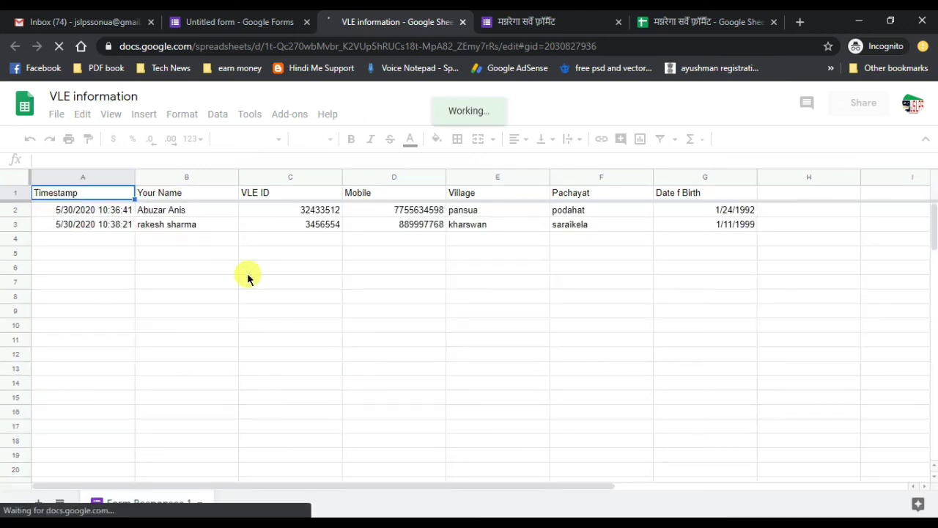
left_click(285, 271)
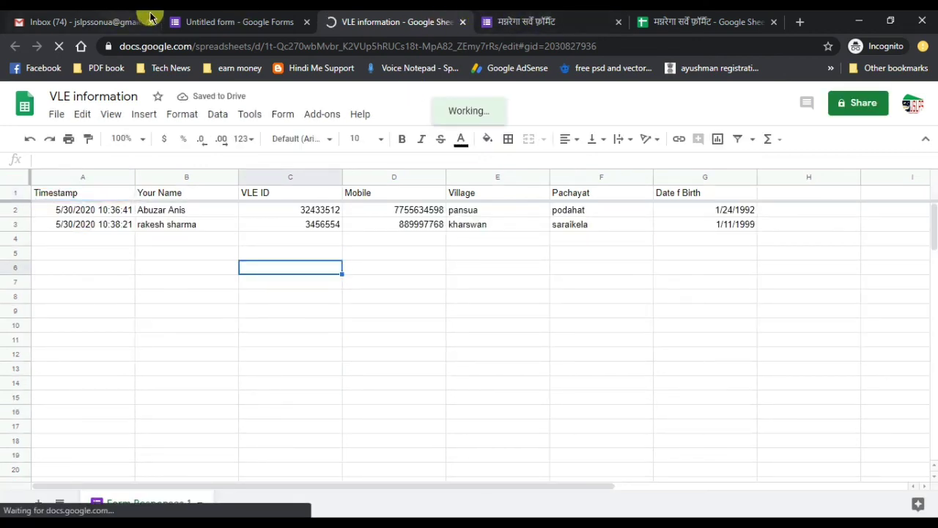
left_click(231, 523)
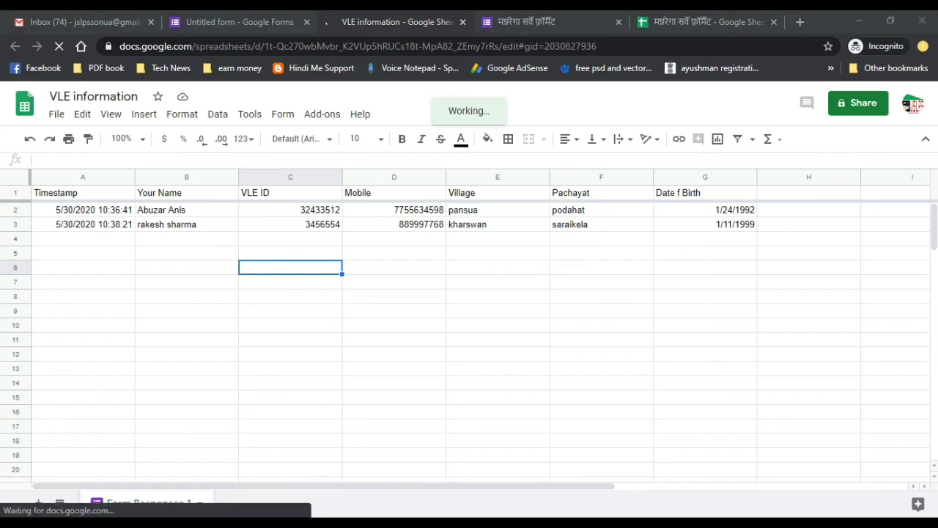
left_click(299, 192)
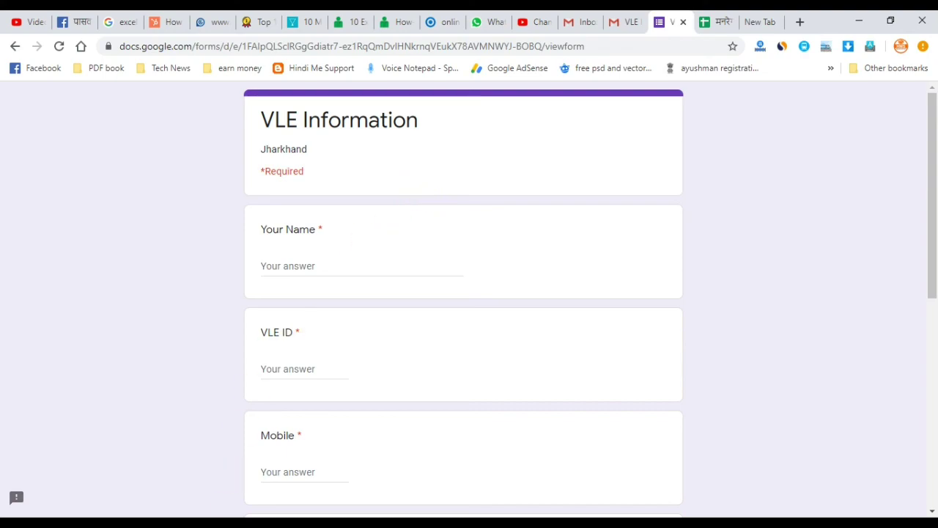
- Turn off Accepting responses on the form's Responses page so it no longer takes submissions
left_click(315, 511)
left_click(506, 20)
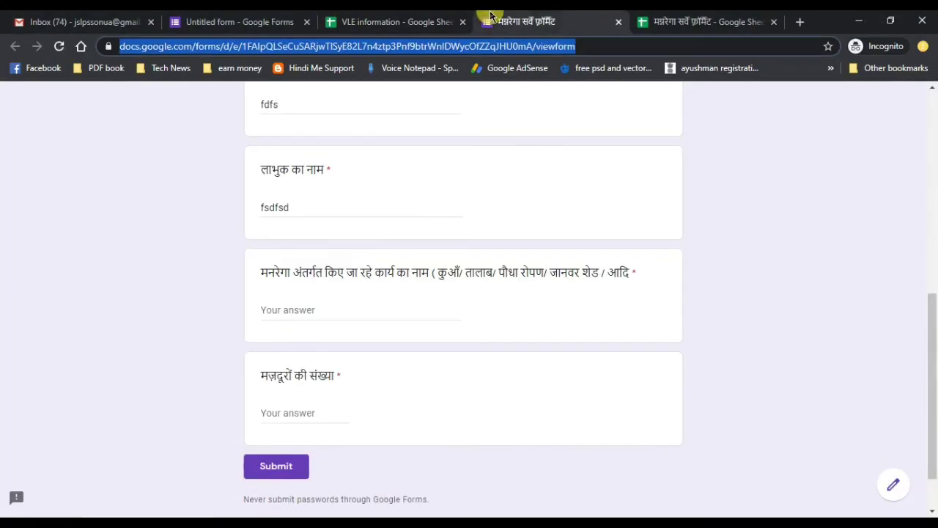
scroll(930, 289, "up", 1)
left_click_drag(933, 293, 932, 94)
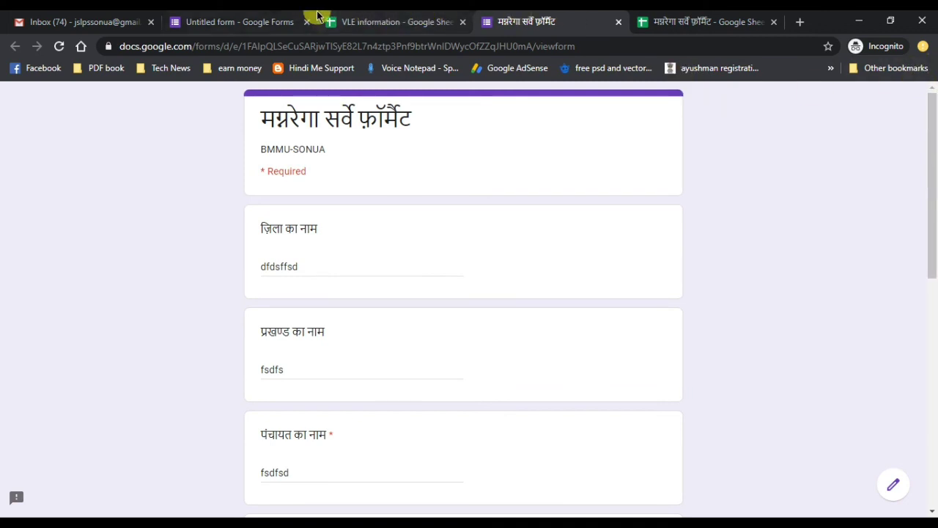
left_click(260, 21)
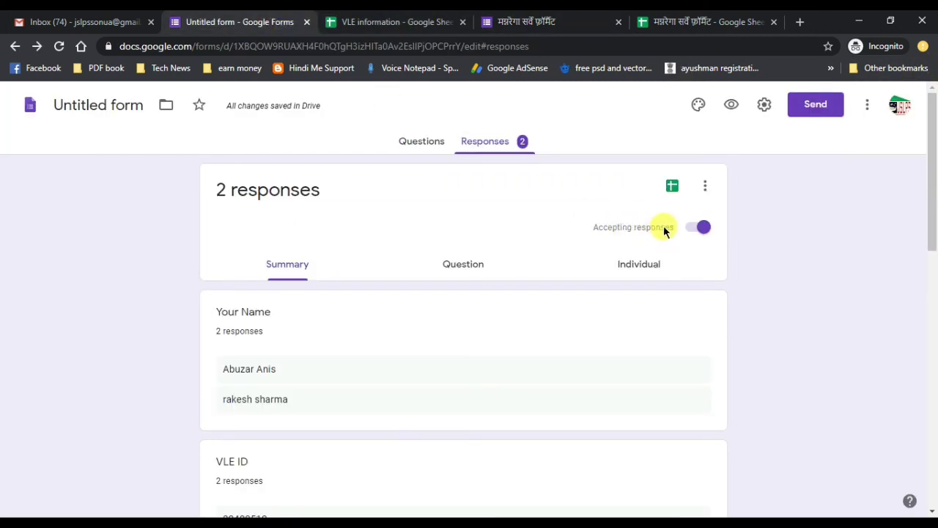
left_click(694, 233)
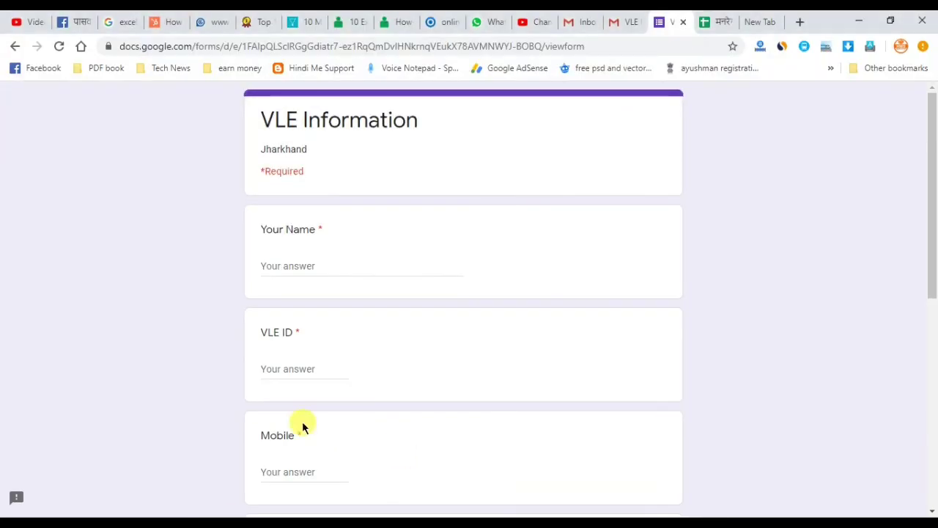
left_click(304, 265)
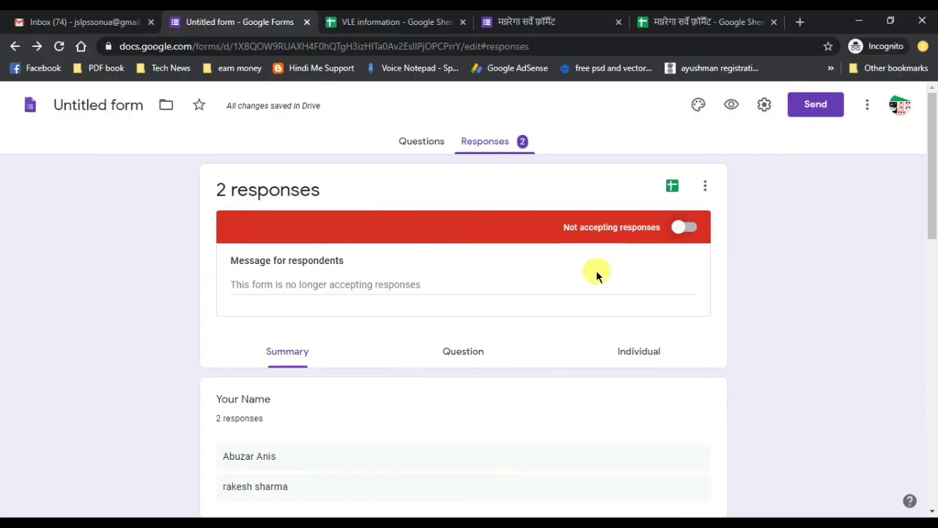
scroll(594, 271, "down", 3)
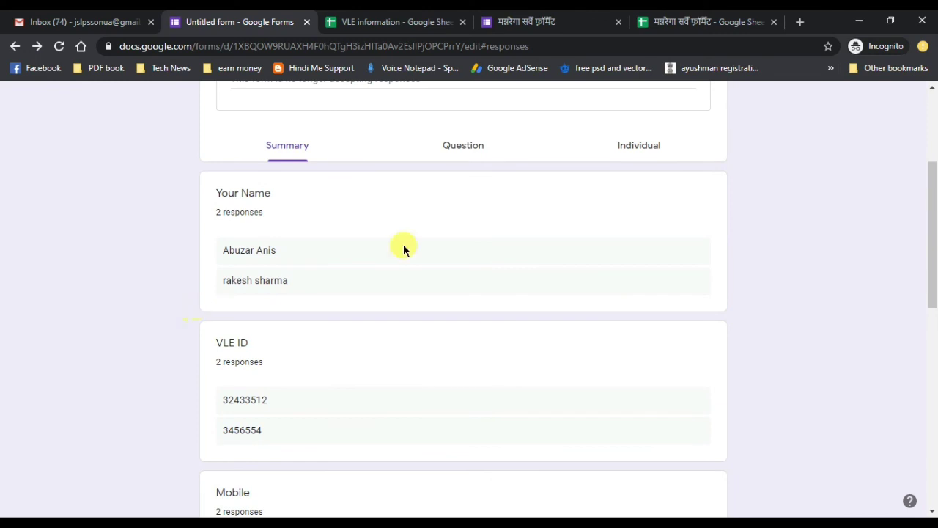
left_click_drag(931, 183, 932, 110)
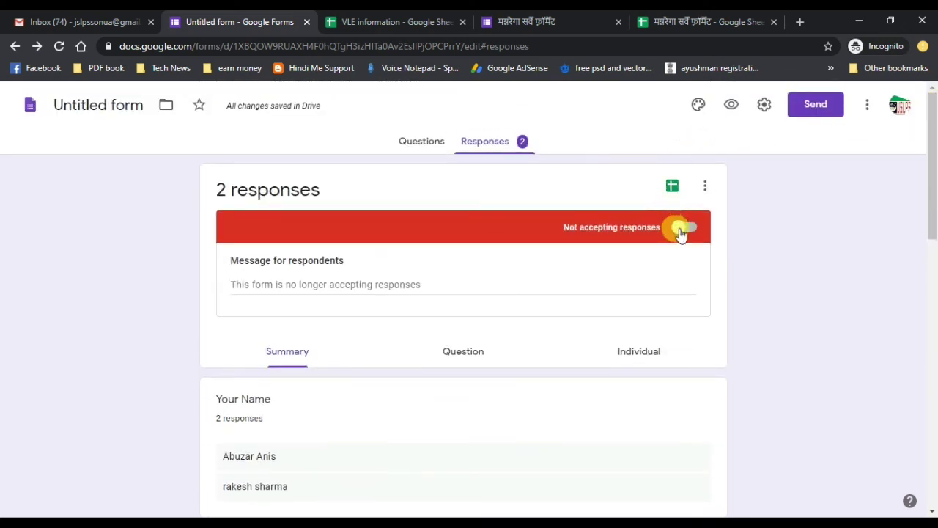